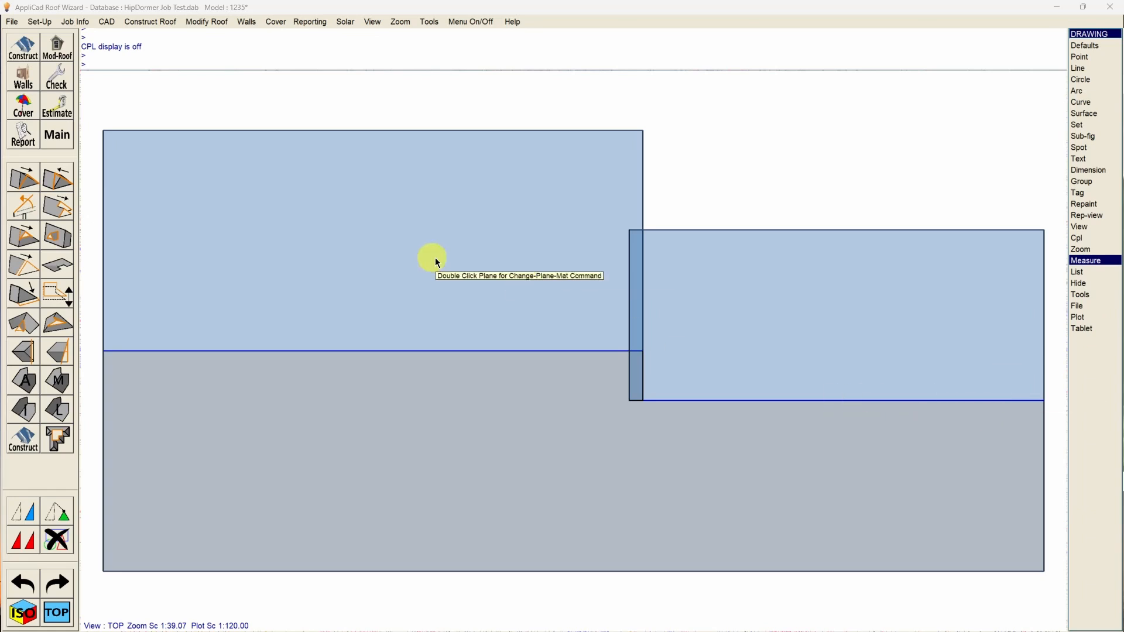
click(58, 142)
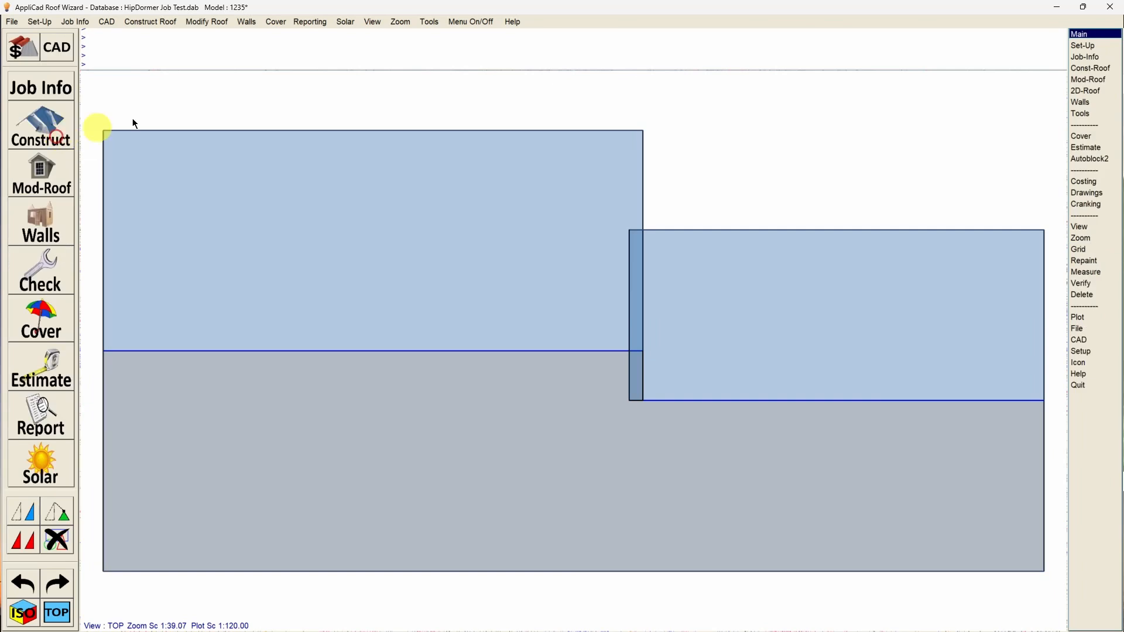
click(43, 175)
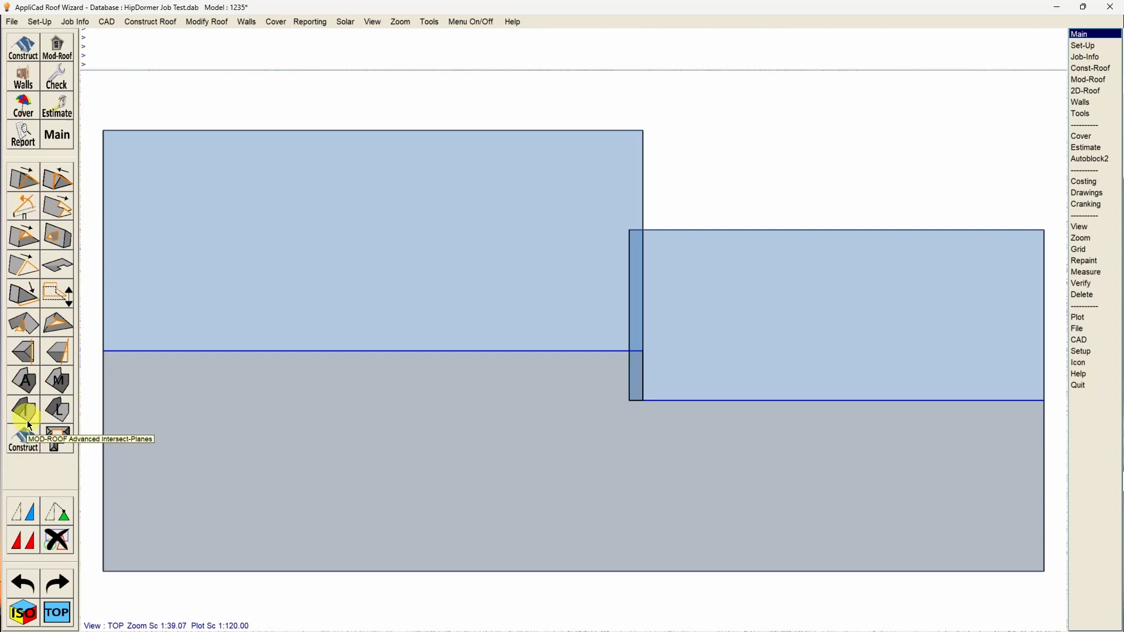
click(220, 23)
mouse_move(215, 322)
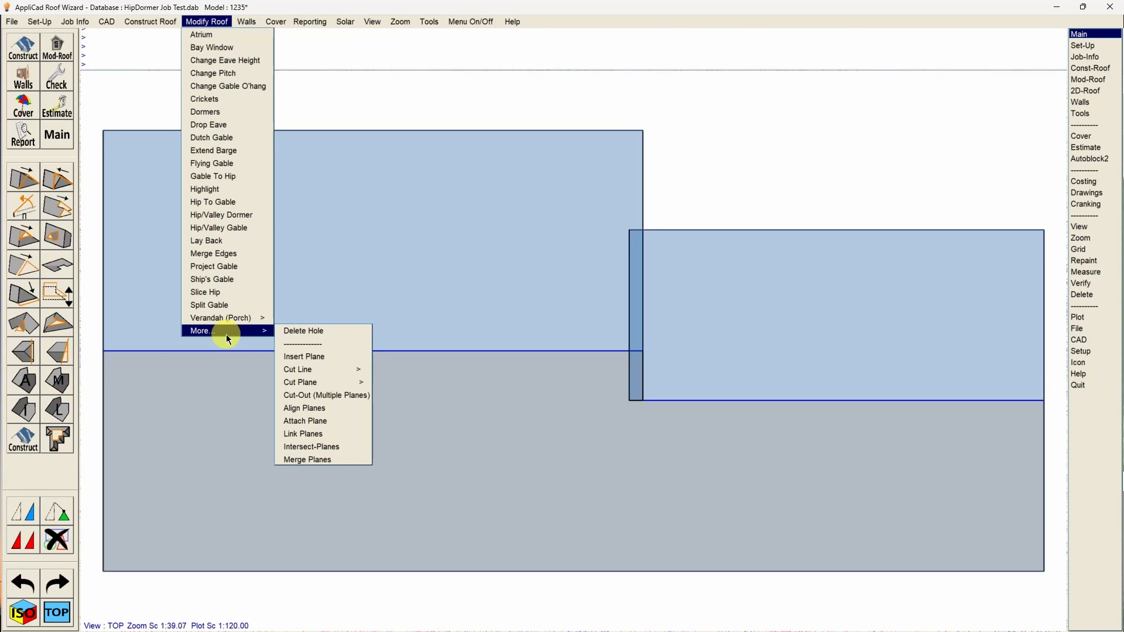
click(271, 138)
click(346, 98)
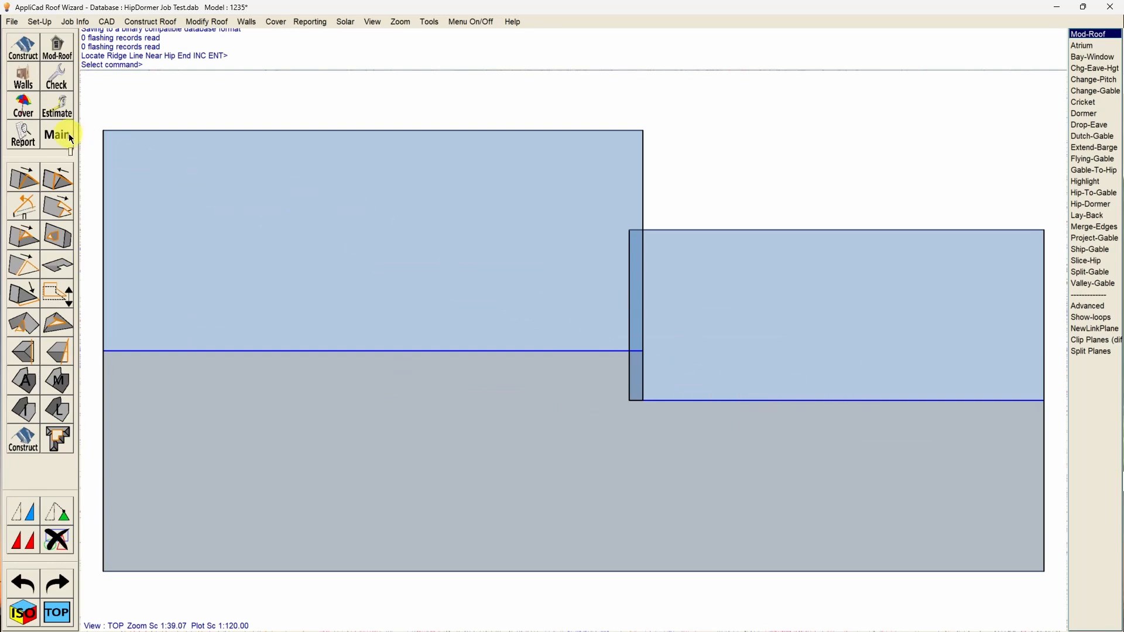
Delete the entire existing roof model by enclosing all of its planes in a selection window.
click(55, 540)
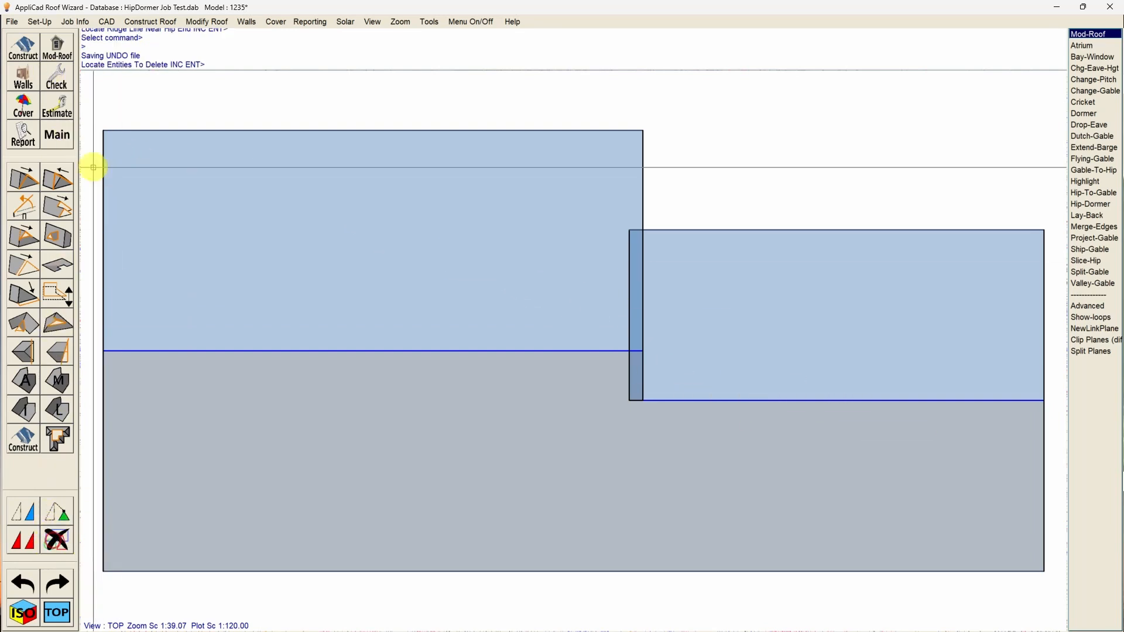
click(93, 110)
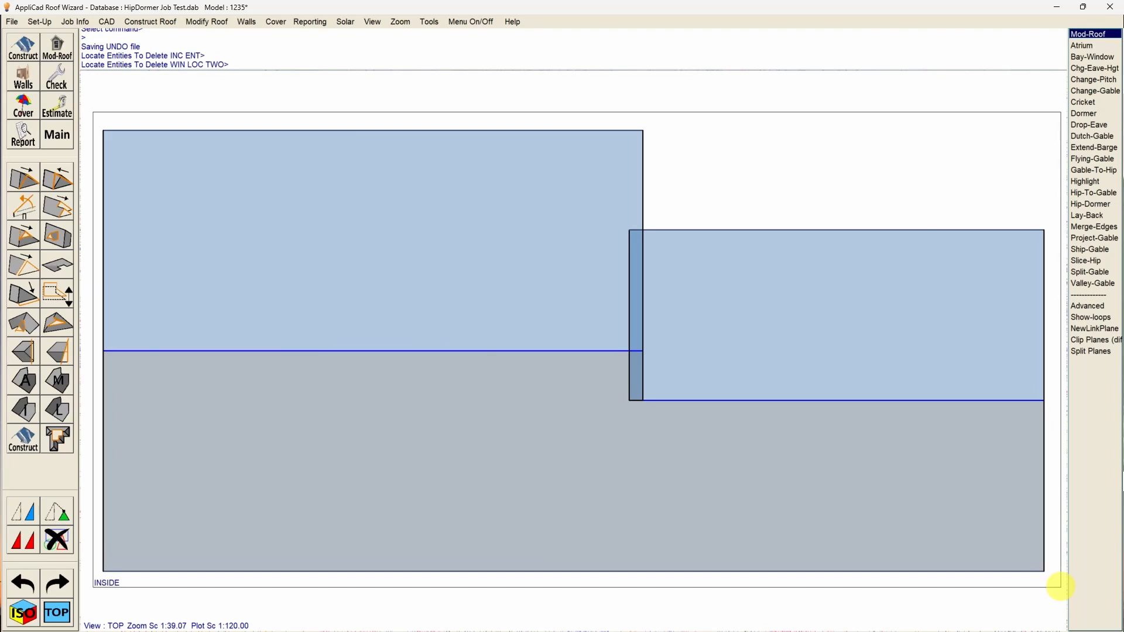
click(1059, 585)
click(954, 503)
key(Return)
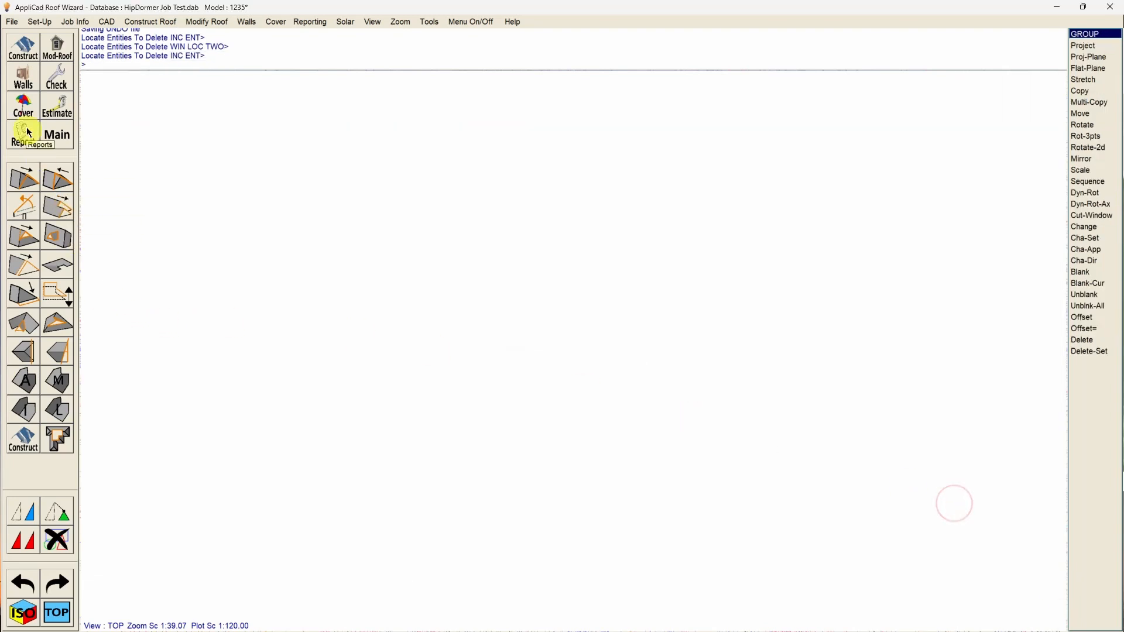
Recover the saved L-shaped roof outline in roof construction and keep it without changes.
click(23, 47)
click(17, 432)
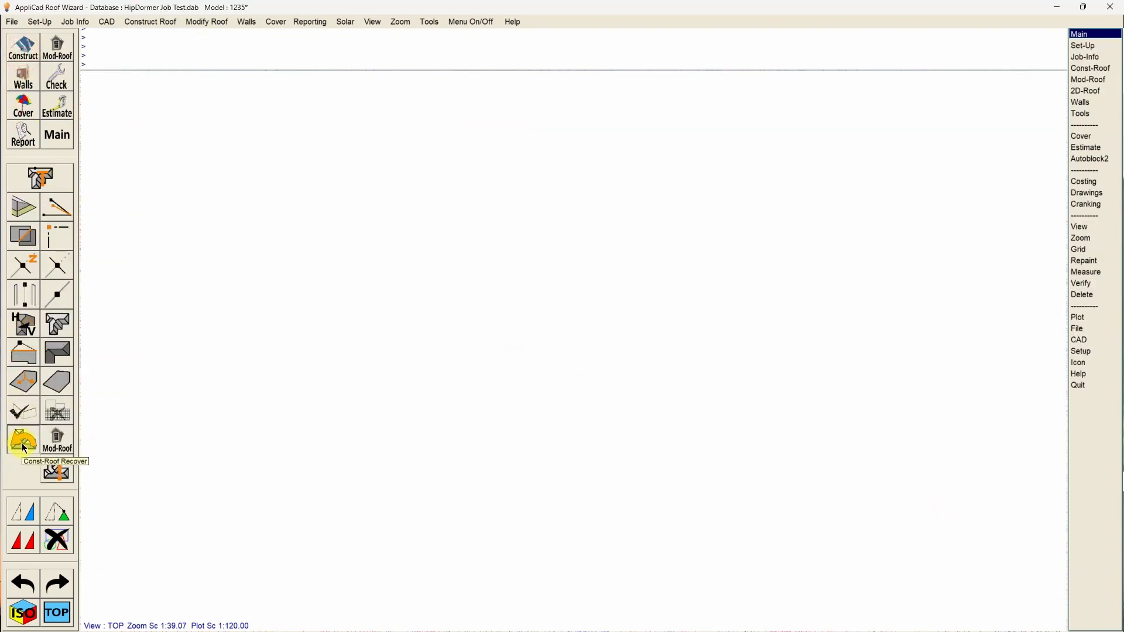
click(644, 419)
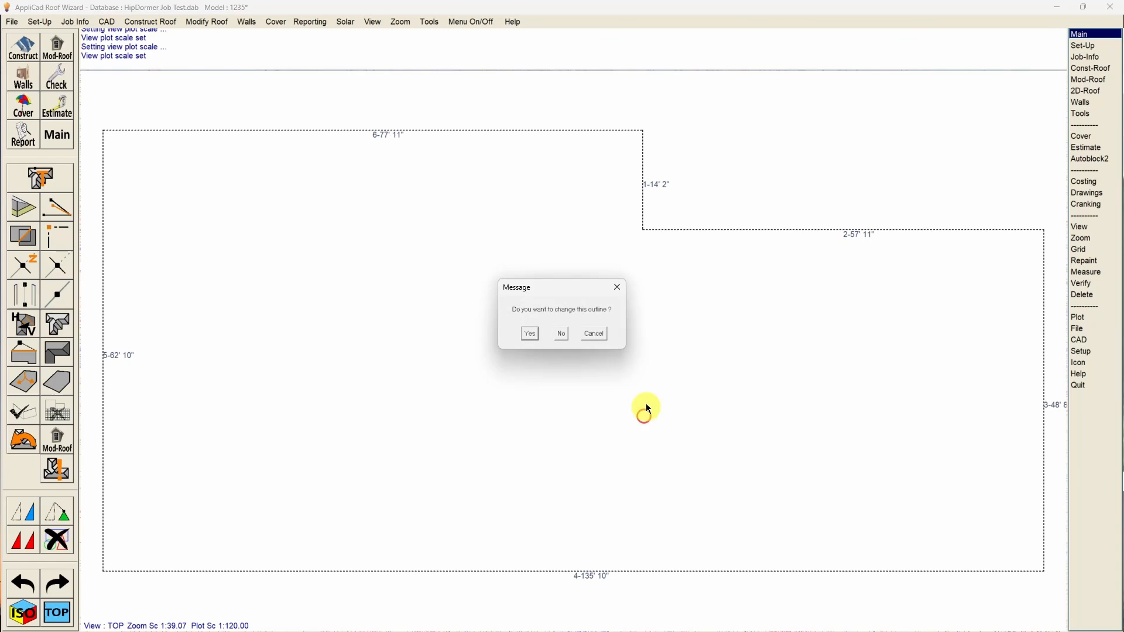
click(563, 335)
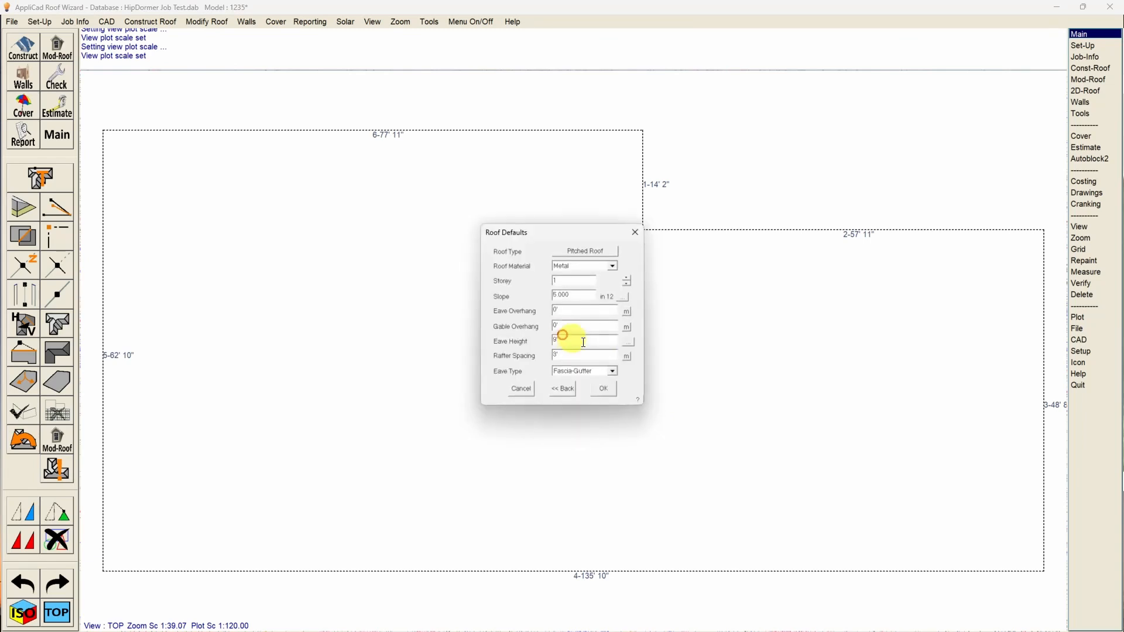
Set the roof slope to 6 in 12 and generate the hip roof from the recovered outline.
double_click(577, 294)
text(6)
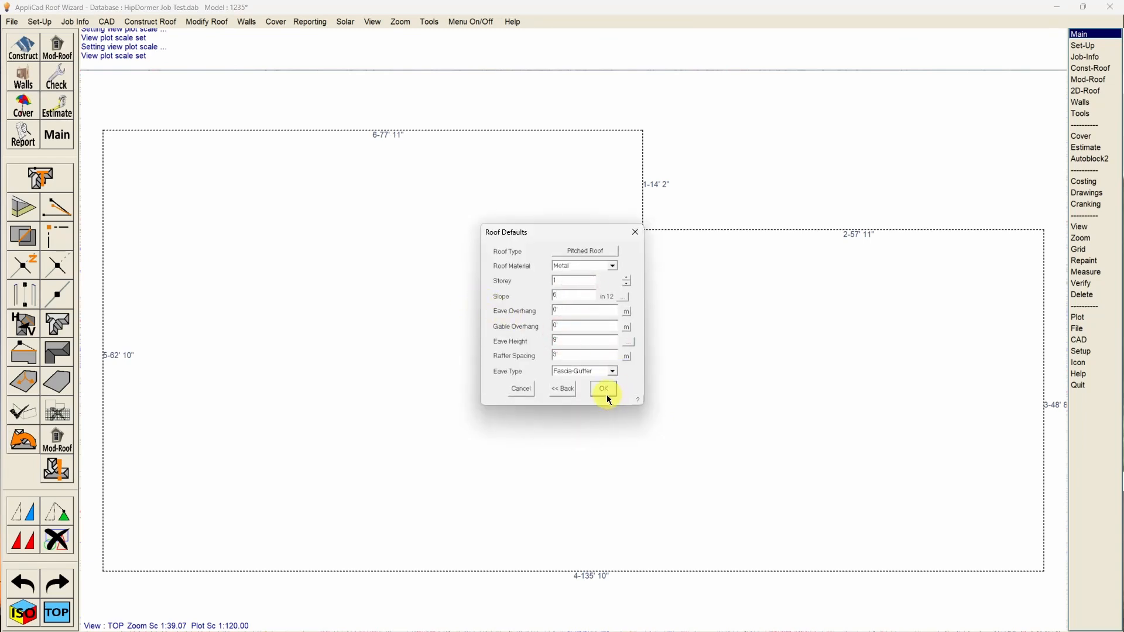
click(605, 389)
click(607, 353)
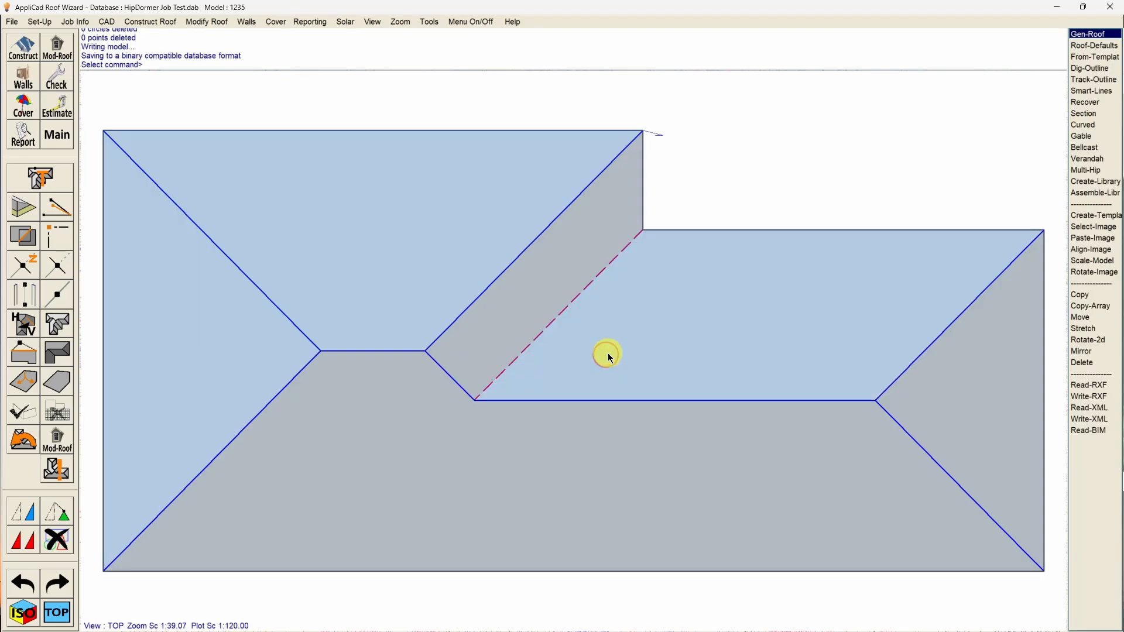
right_click(735, 168)
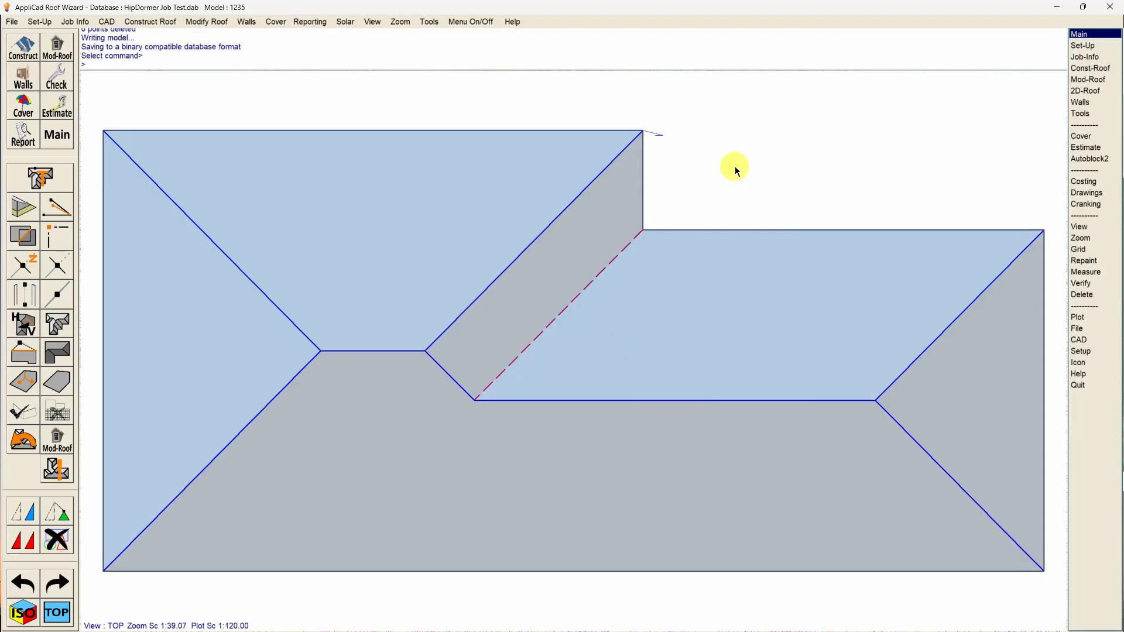
Convert the hip at the outer end of each ridge and at the main ridge's inner end to gables with Hip-to-Gable.
click(57, 47)
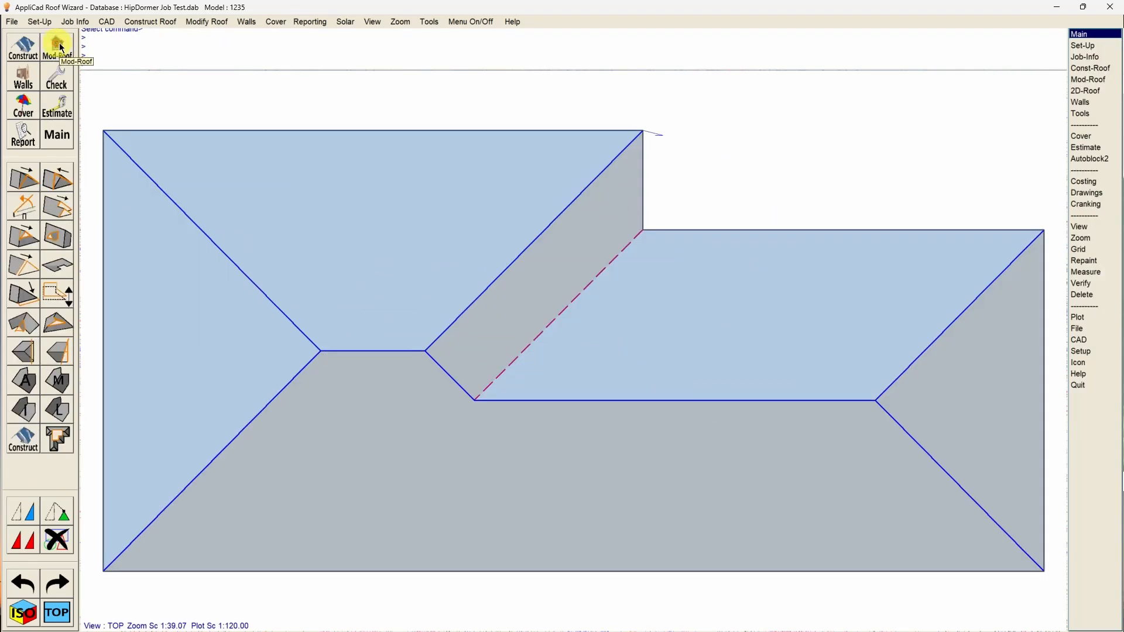
click(24, 182)
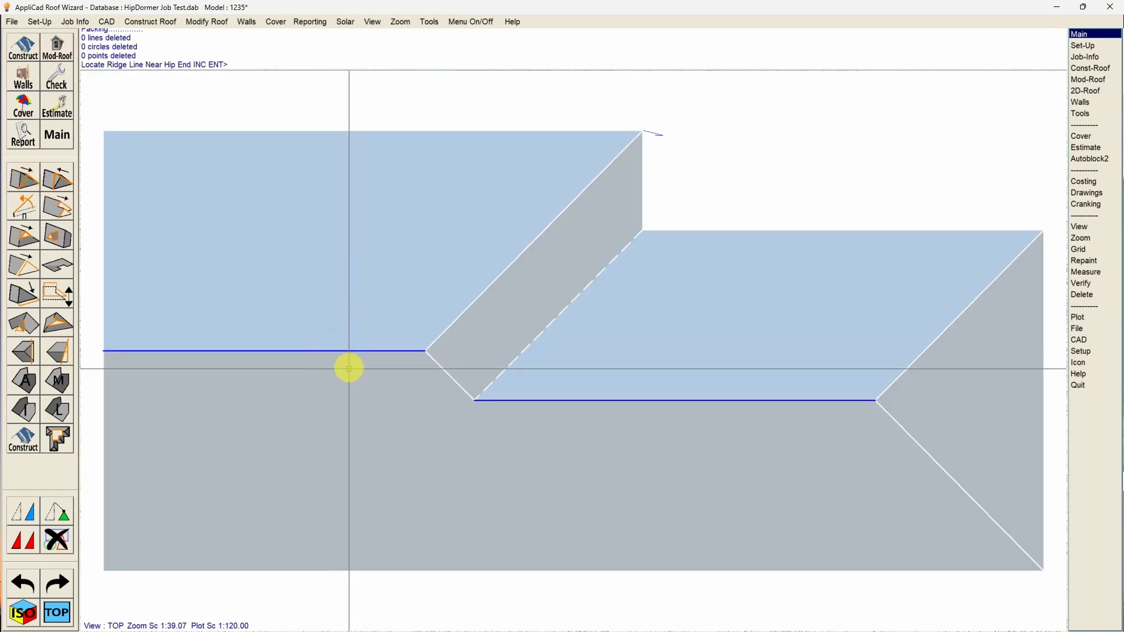
click(868, 401)
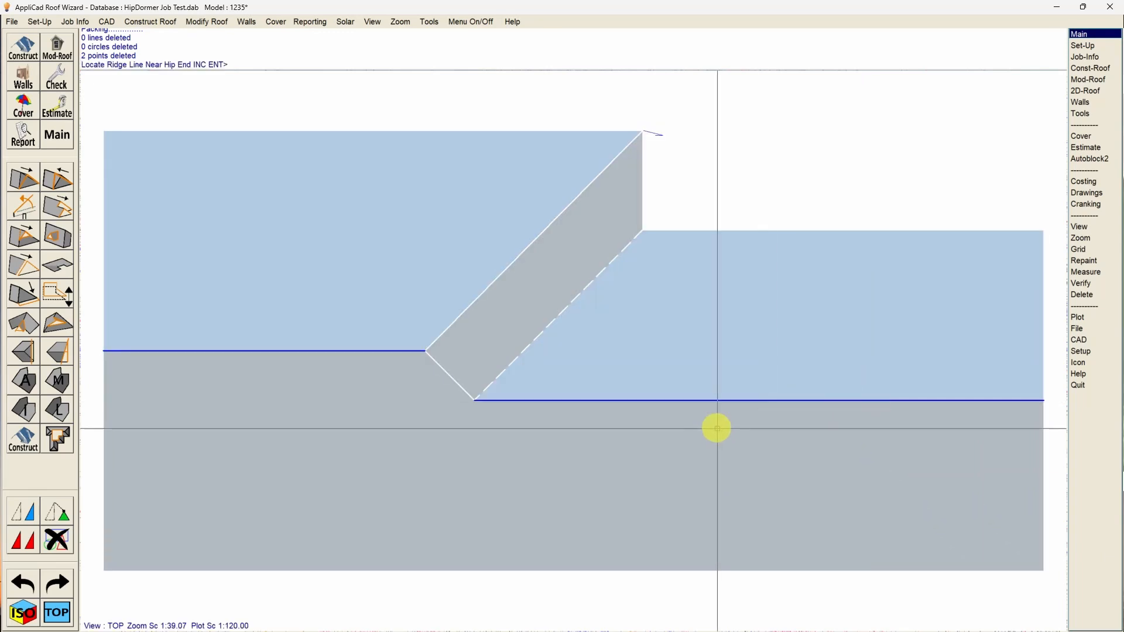
click(402, 353)
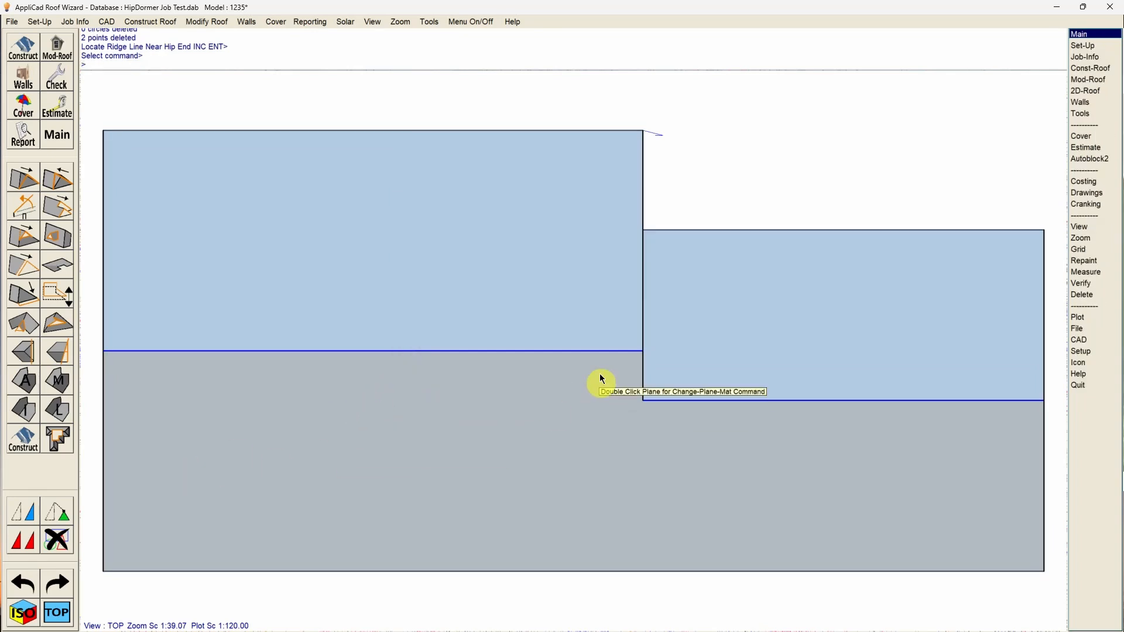
In the isometric view, extend the lower roof's inner barge edge 18 inches under the main roof with Extend-Barge.
click(23, 613)
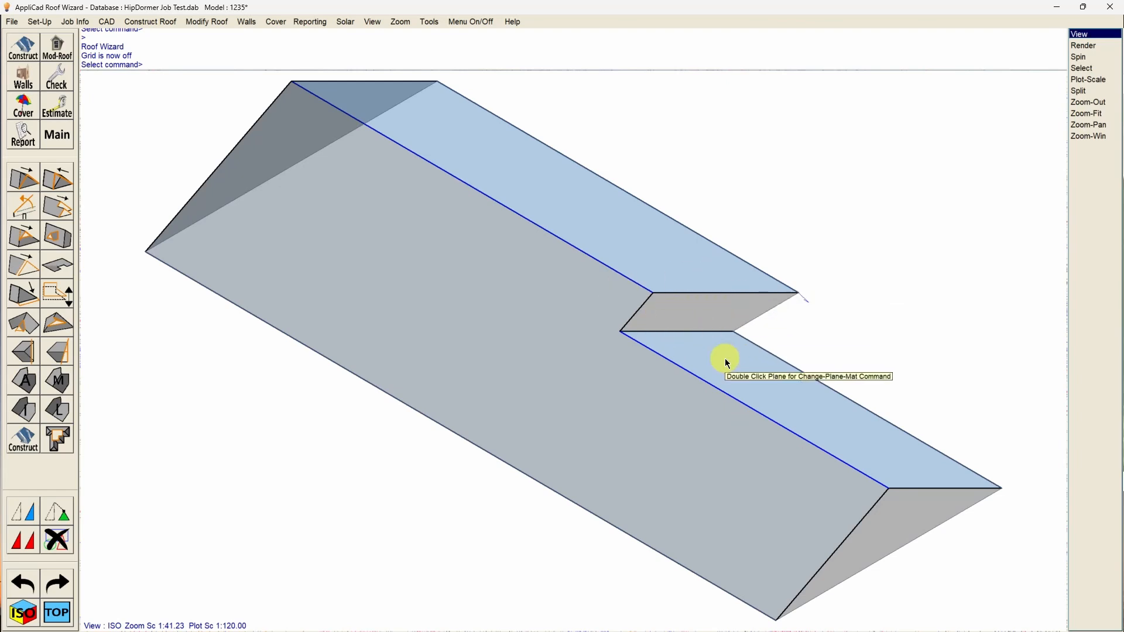
key(Escape)
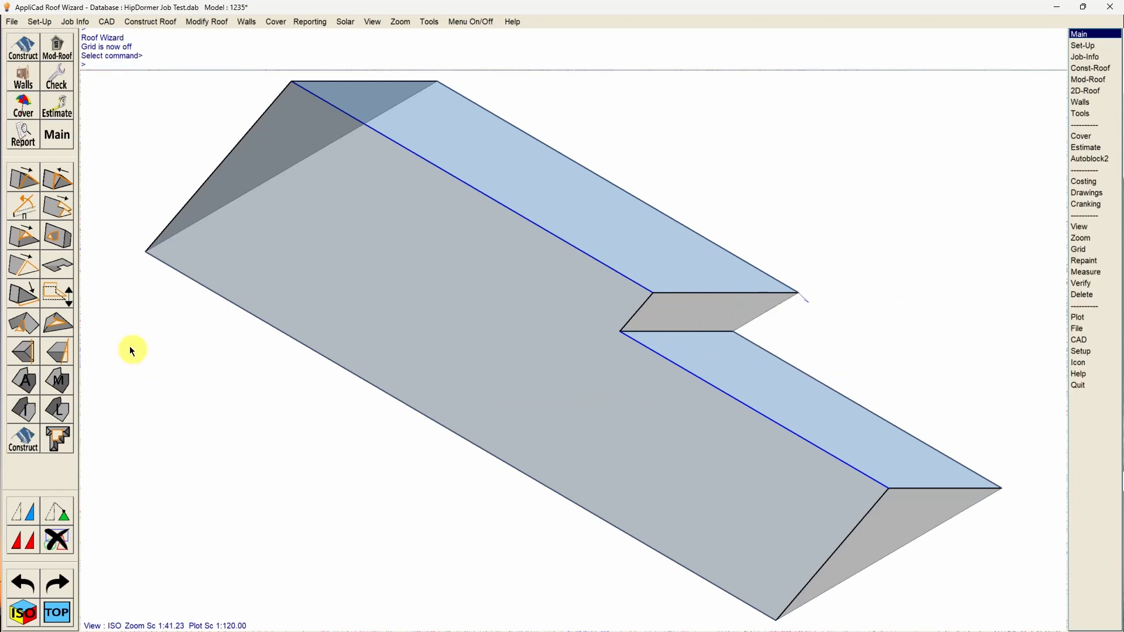
click(25, 268)
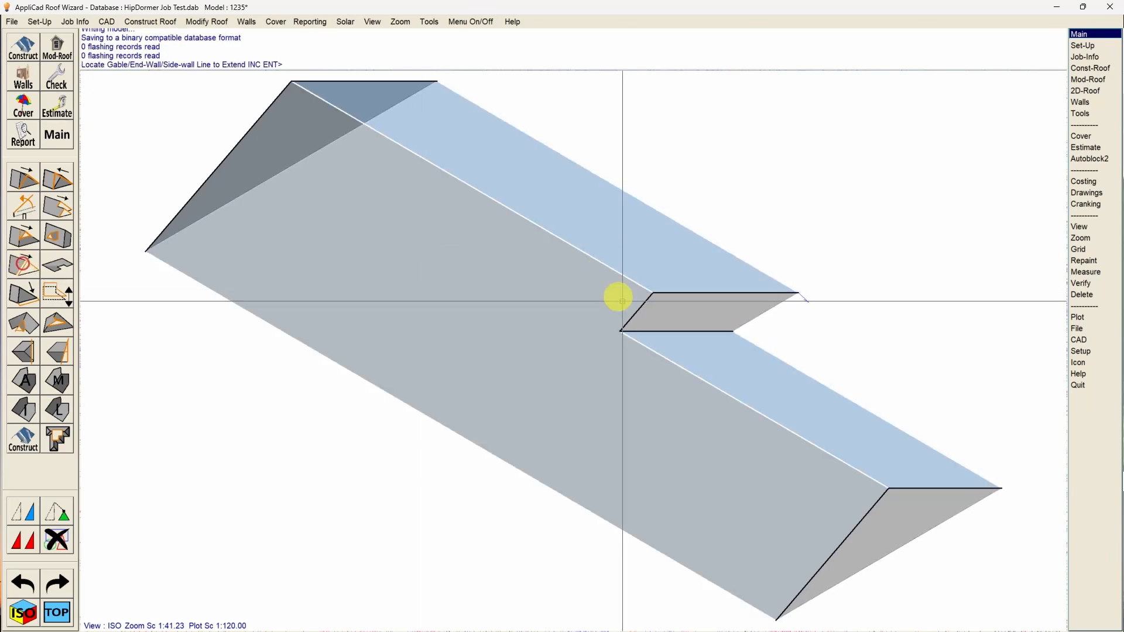
click(688, 332)
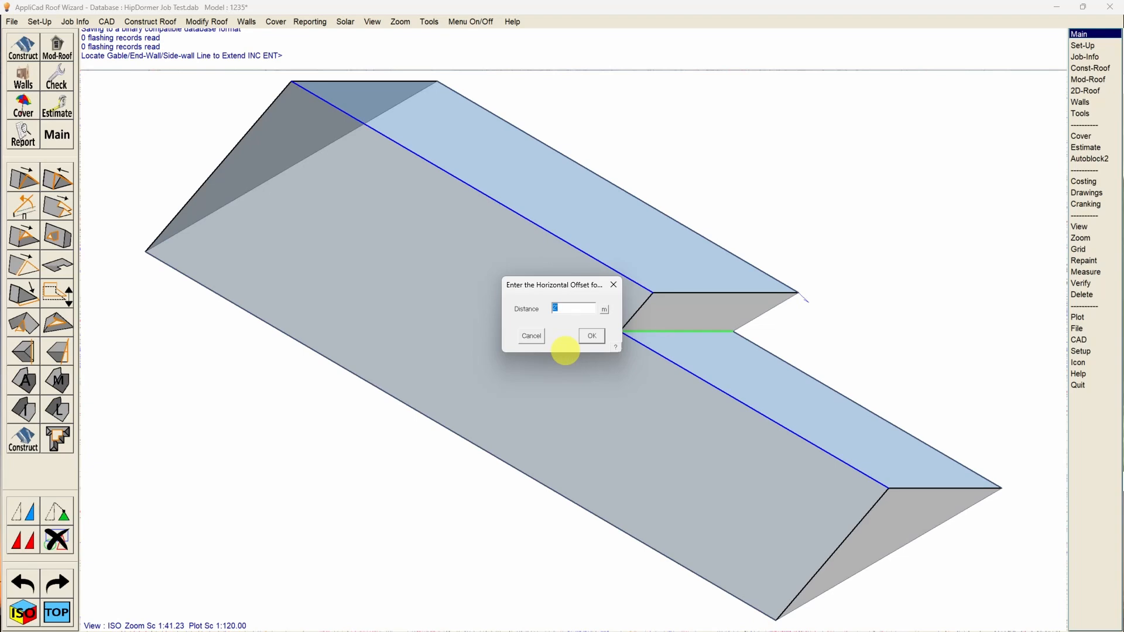
text(18)
click(592, 336)
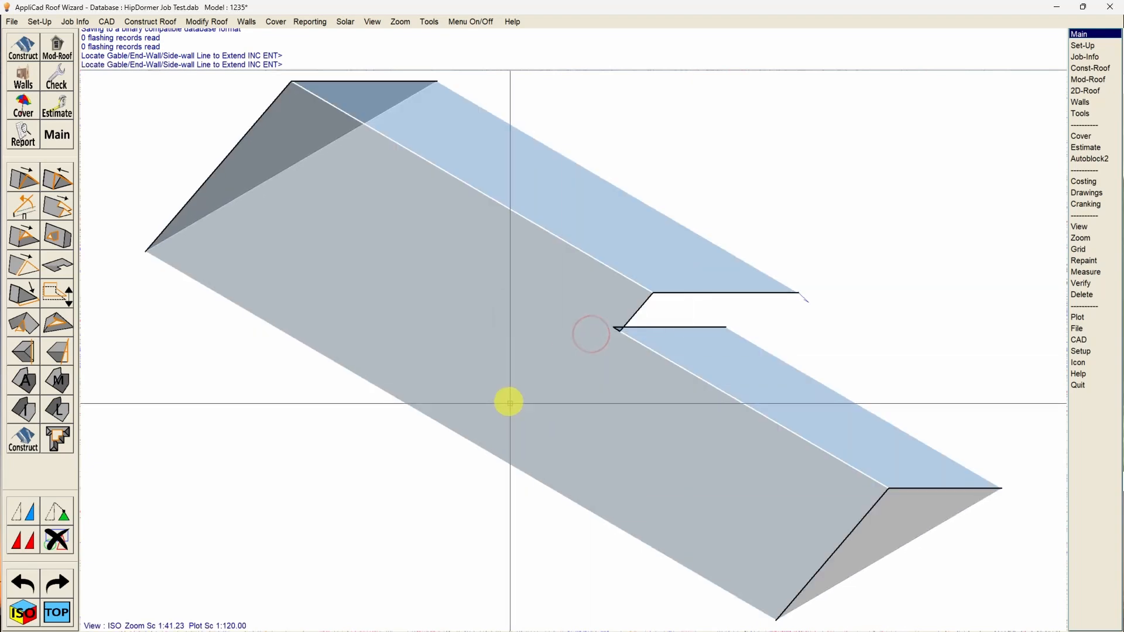
key(Escape)
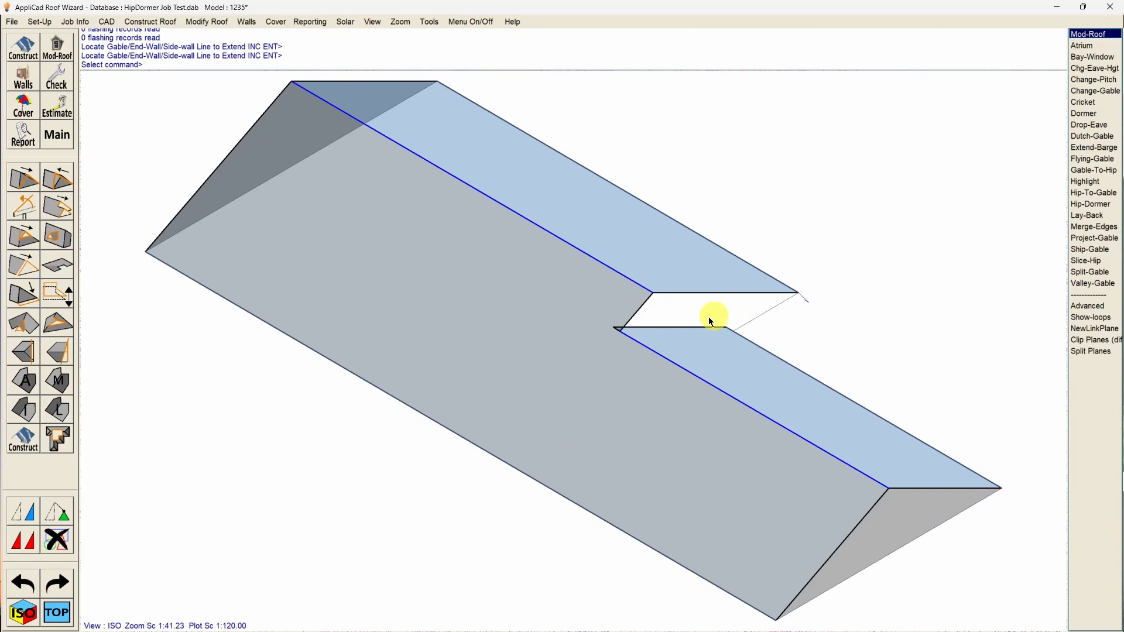
key(Escape)
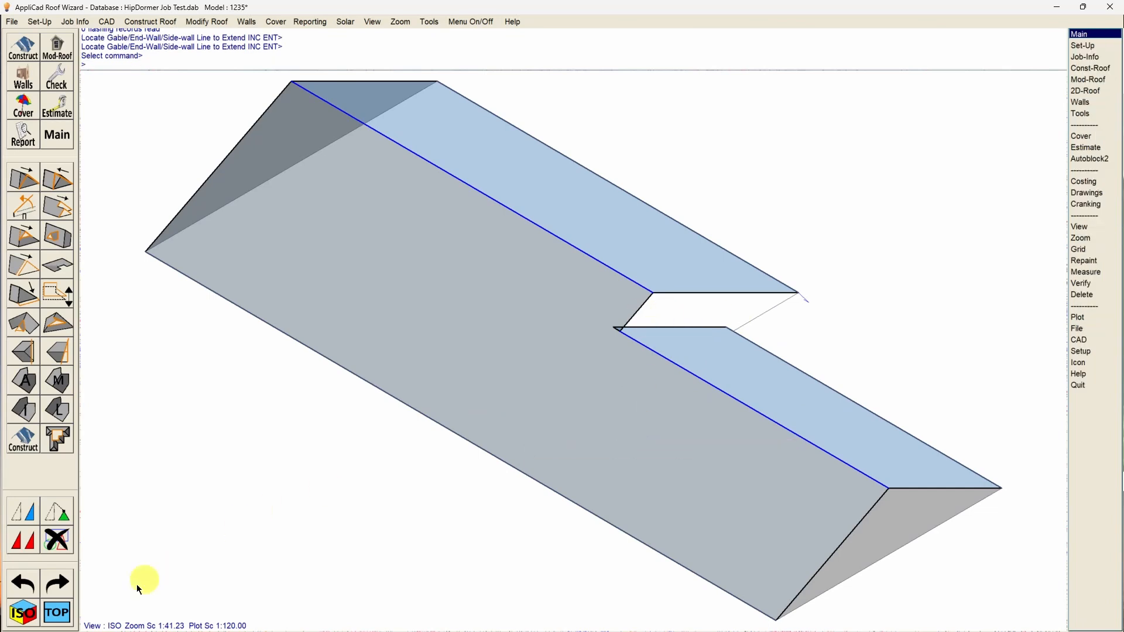
In the top view, try a Lay Back on the main ridge's outer gable with crank distance 6 and slope 12 in 12, and undo it.
click(58, 613)
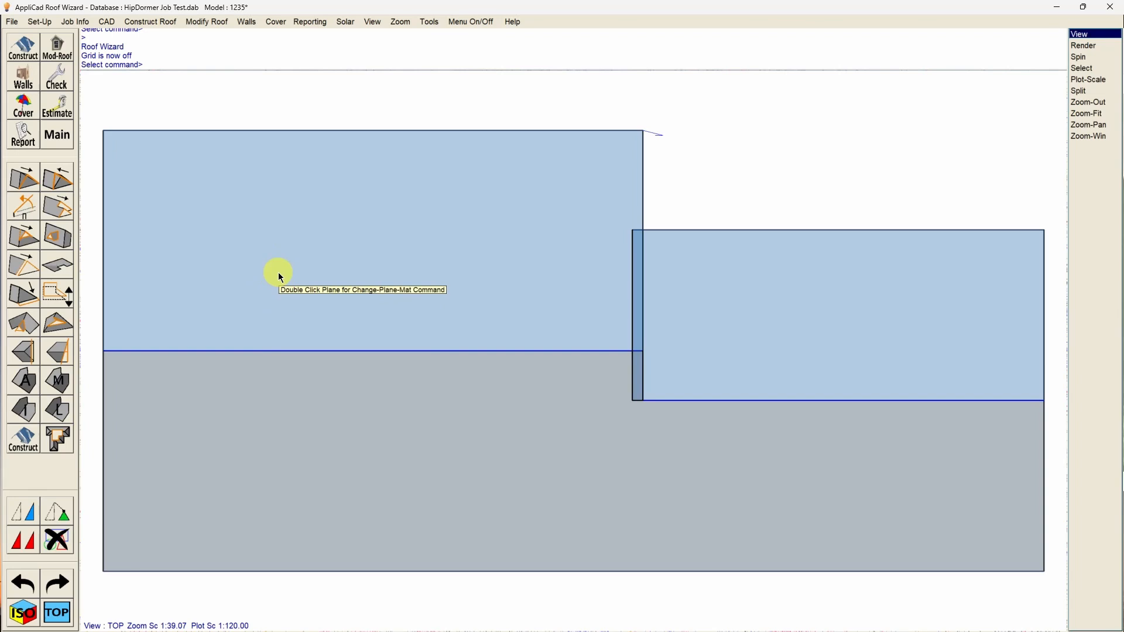
key(Escape)
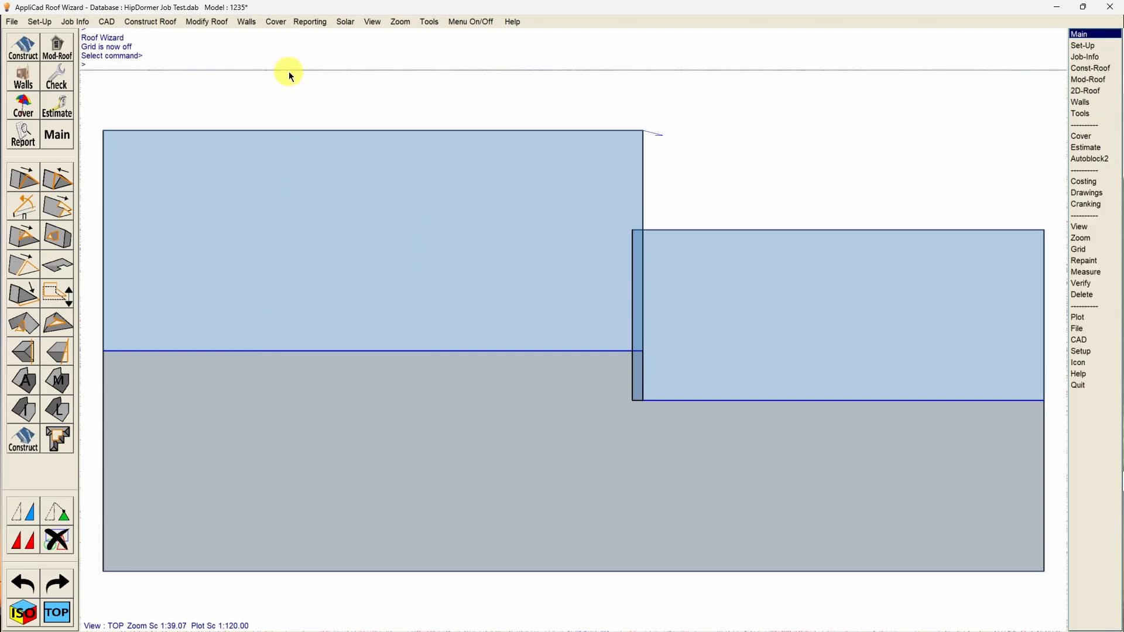
click(209, 23)
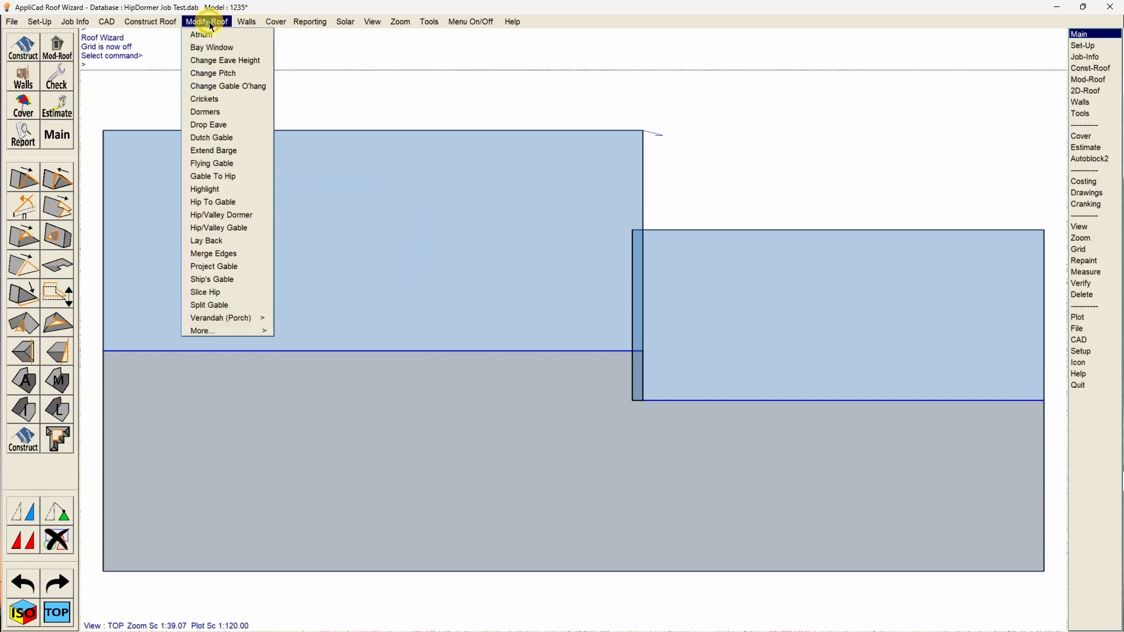
click(231, 240)
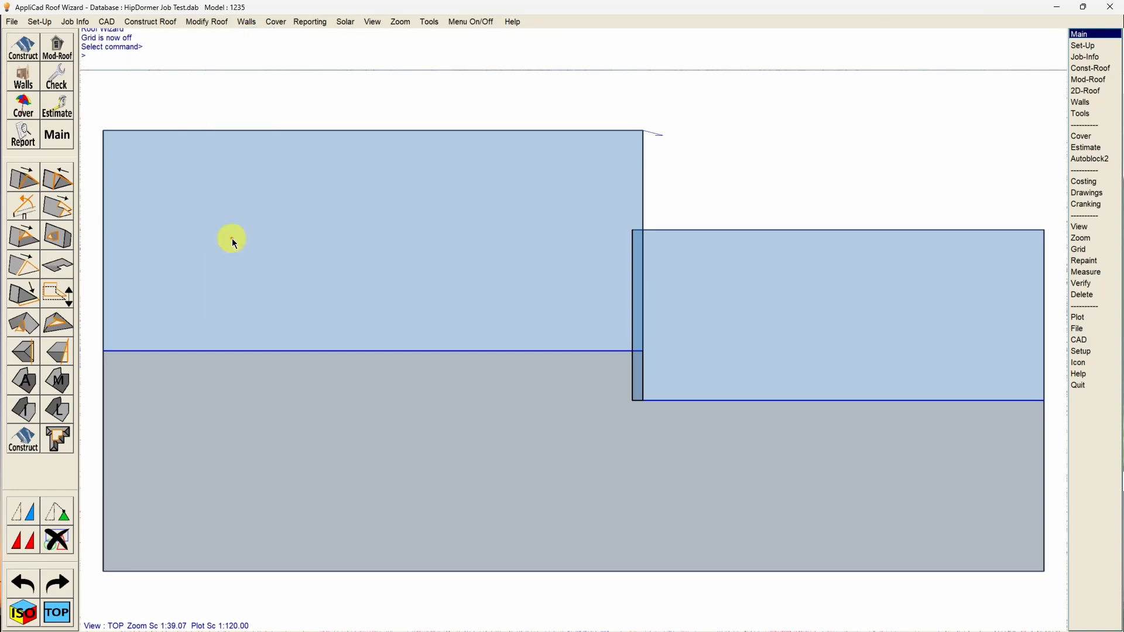
click(125, 351)
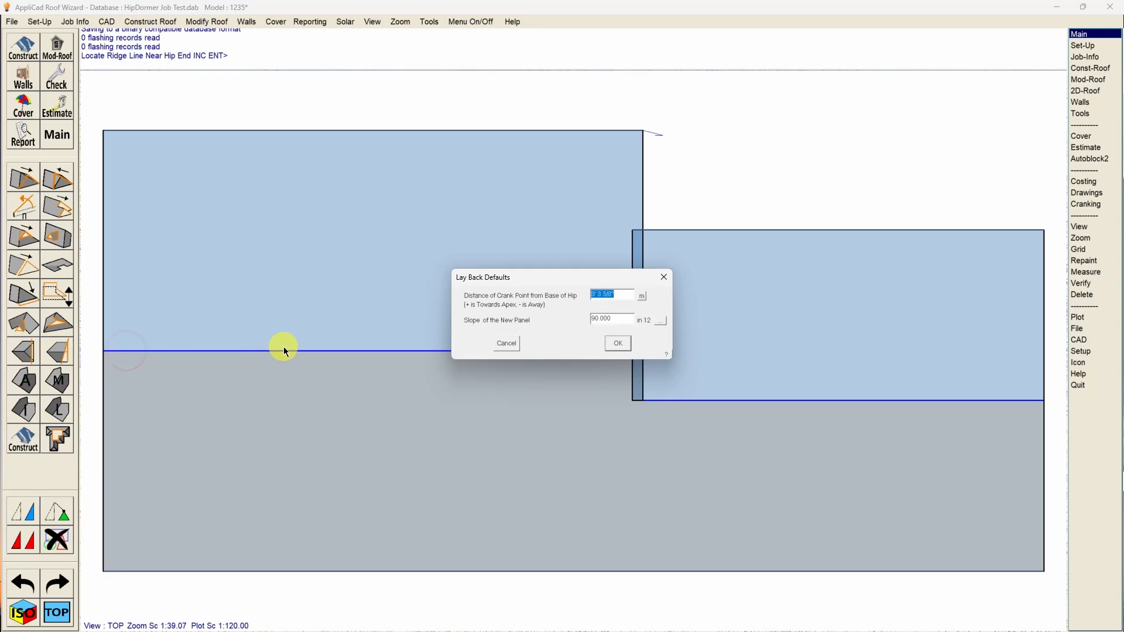
click(619, 296)
text(12)
click(616, 342)
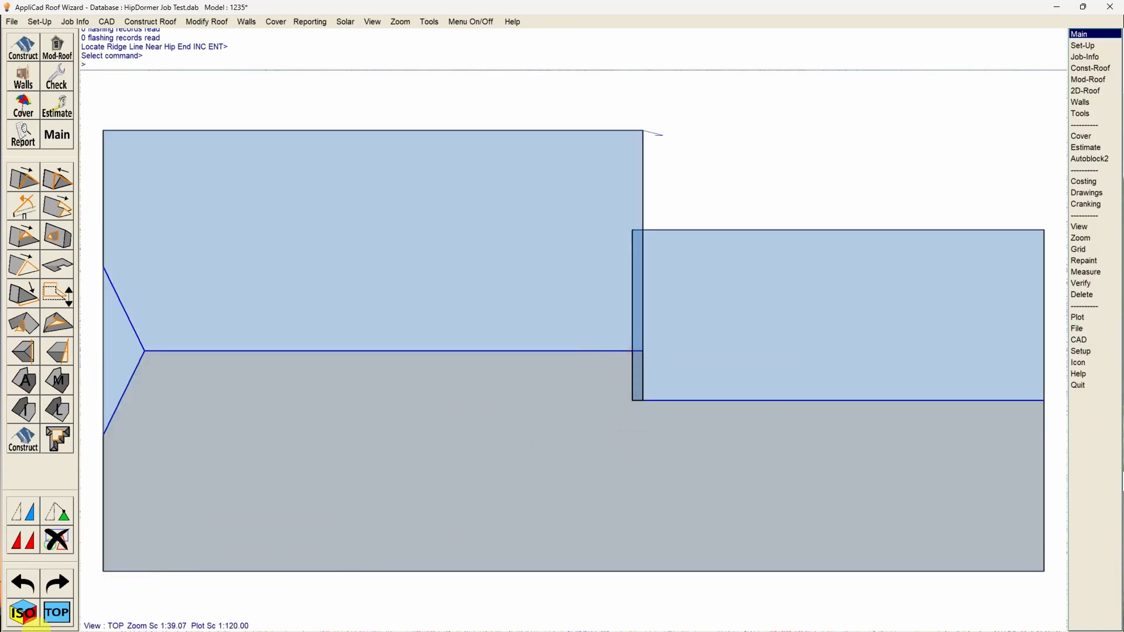
click(23, 583)
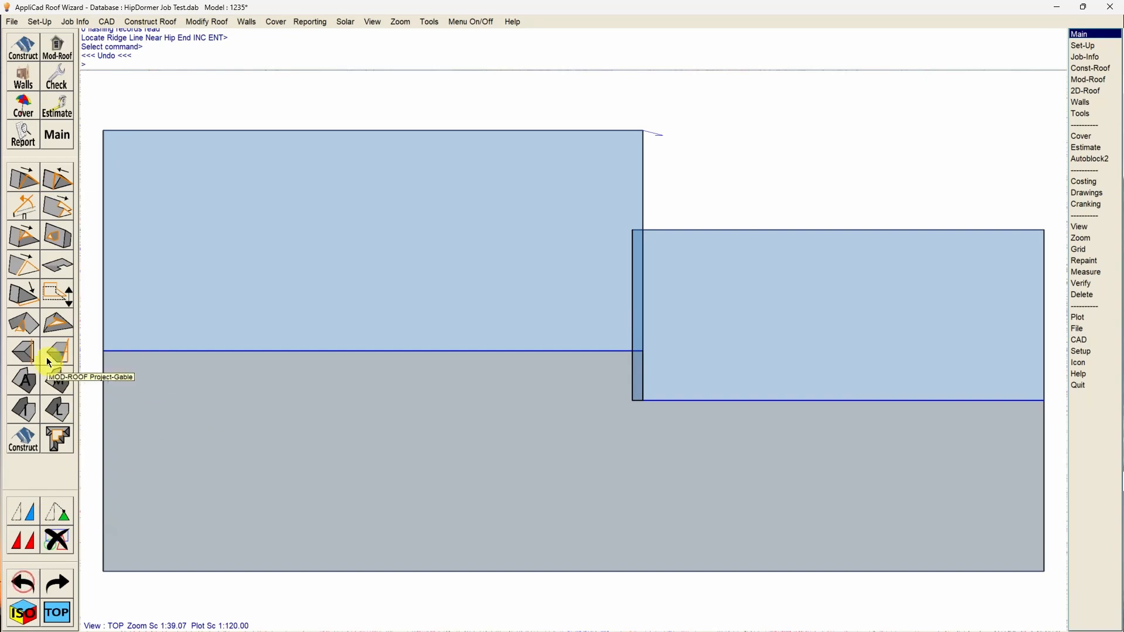
Apply Lay Back to the main ridge's outer gable with a revised crank distance and a 12 in 12 slope.
click(201, 23)
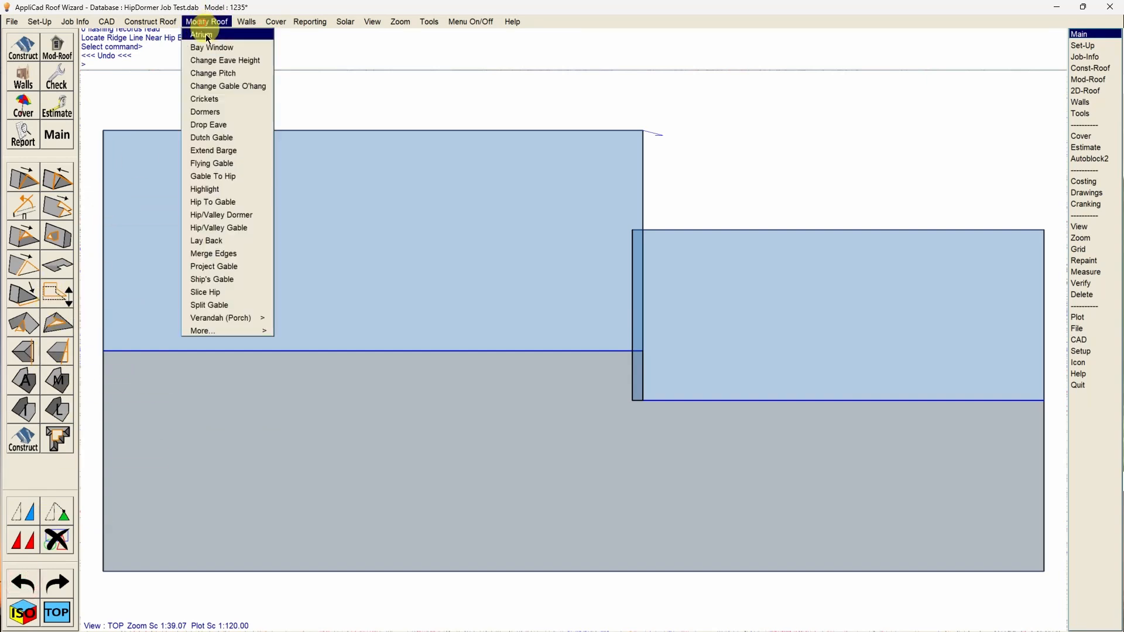
click(224, 241)
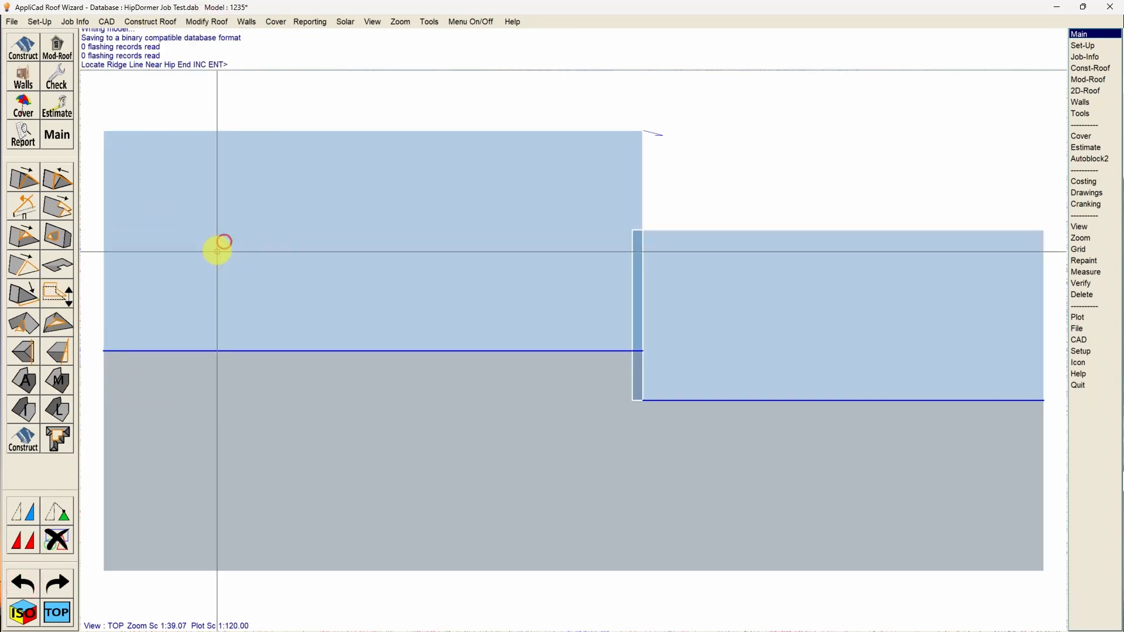
click(122, 352)
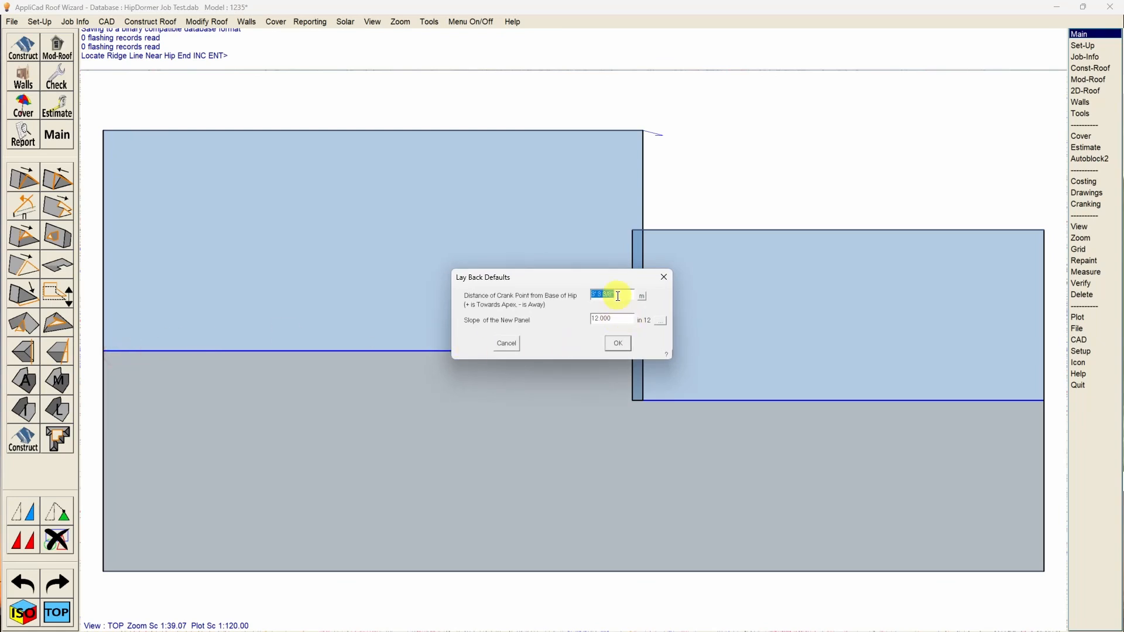
drag(598, 296, 572, 300)
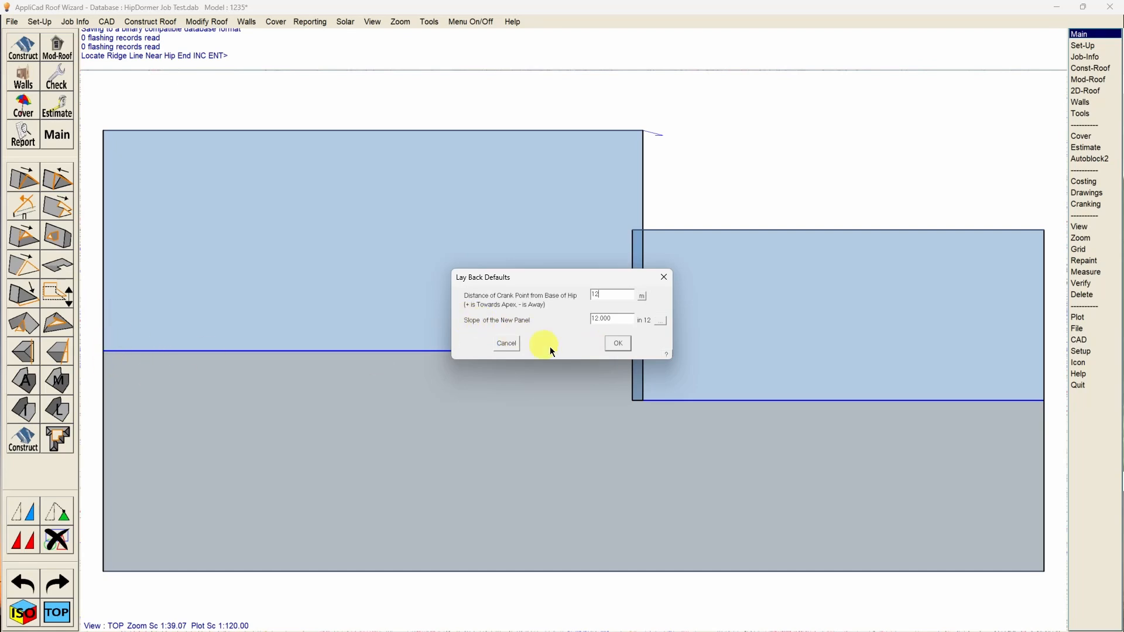
click(618, 343)
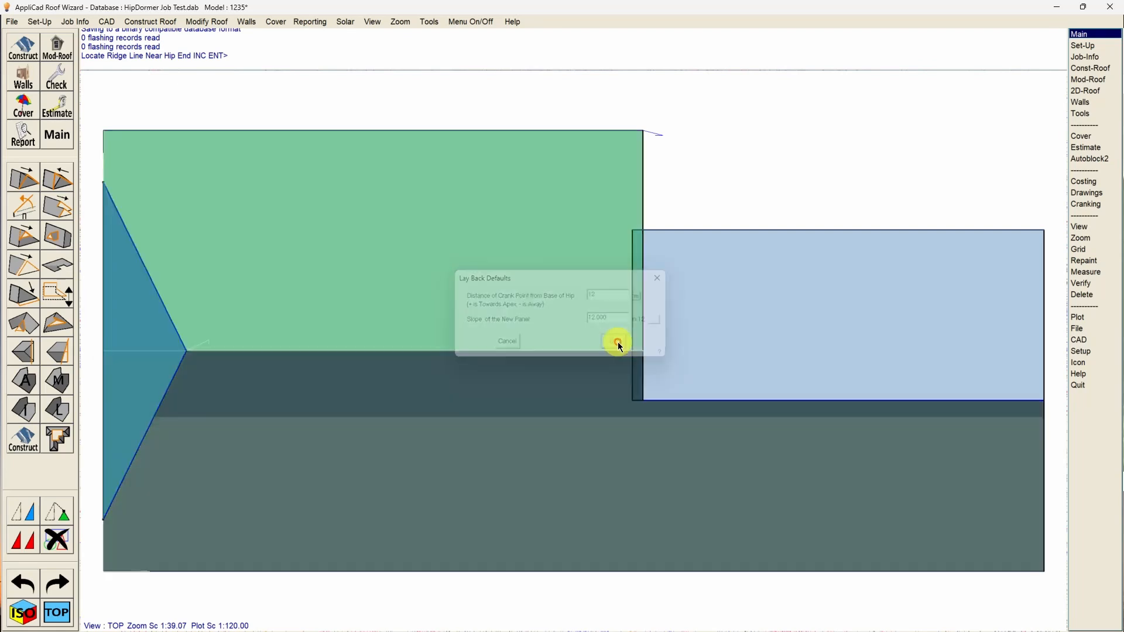
Examine the laid-back gable end of the main roof in the isometric view and undo the Lay Back.
click(24, 612)
scroll(365, 458, up, 2)
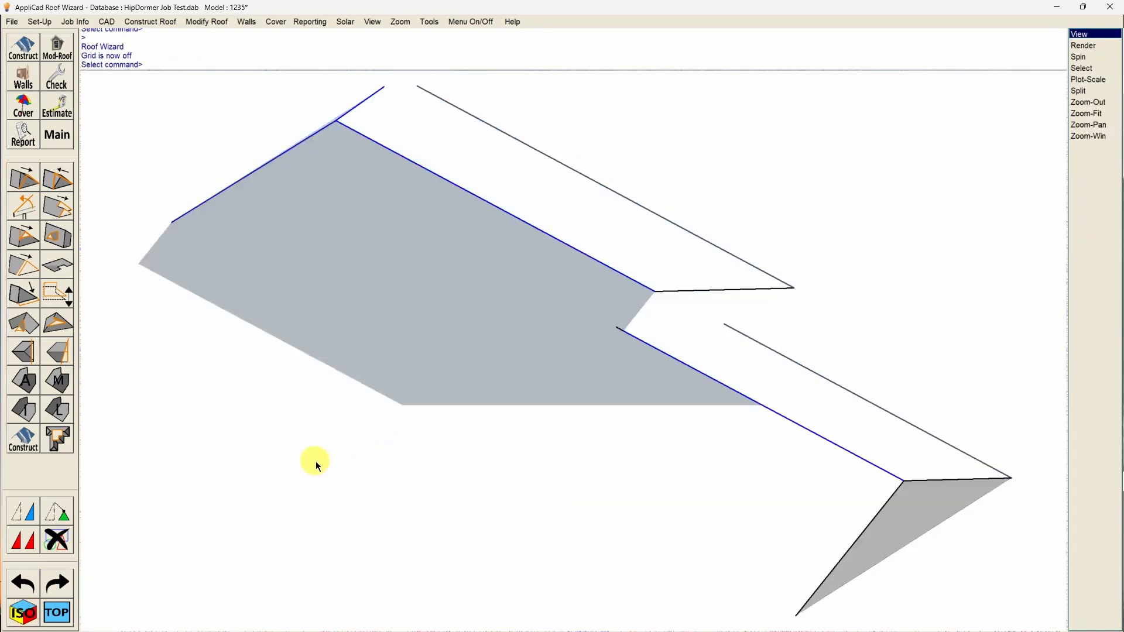
middle_drag(315, 461, 773, 203)
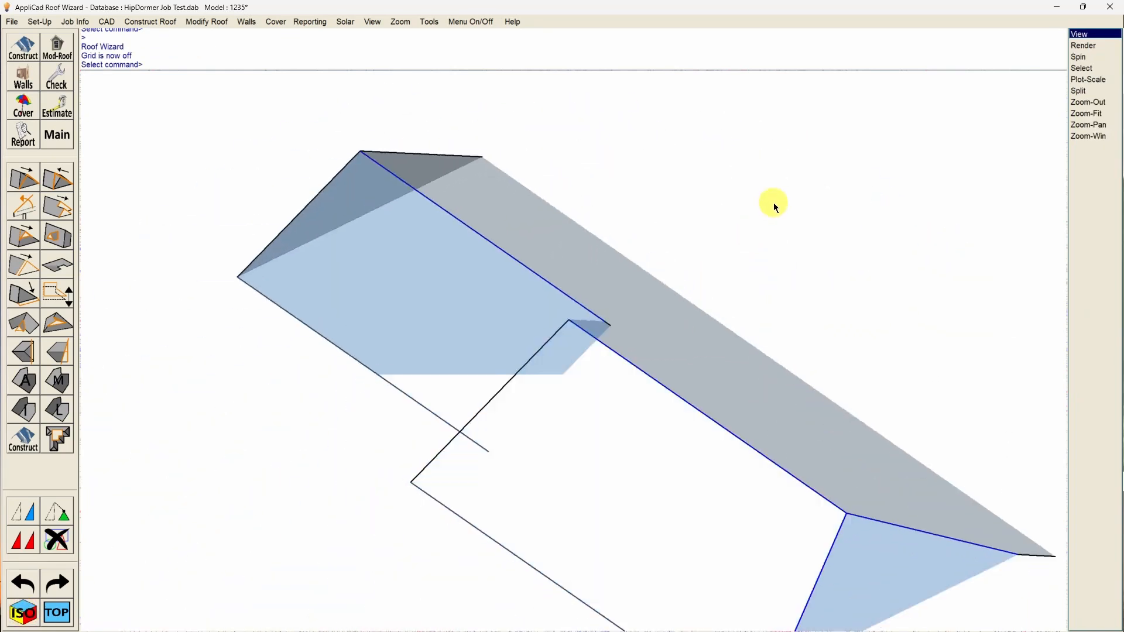
scroll(763, 212, down, 1)
scroll(877, 532, up, 1)
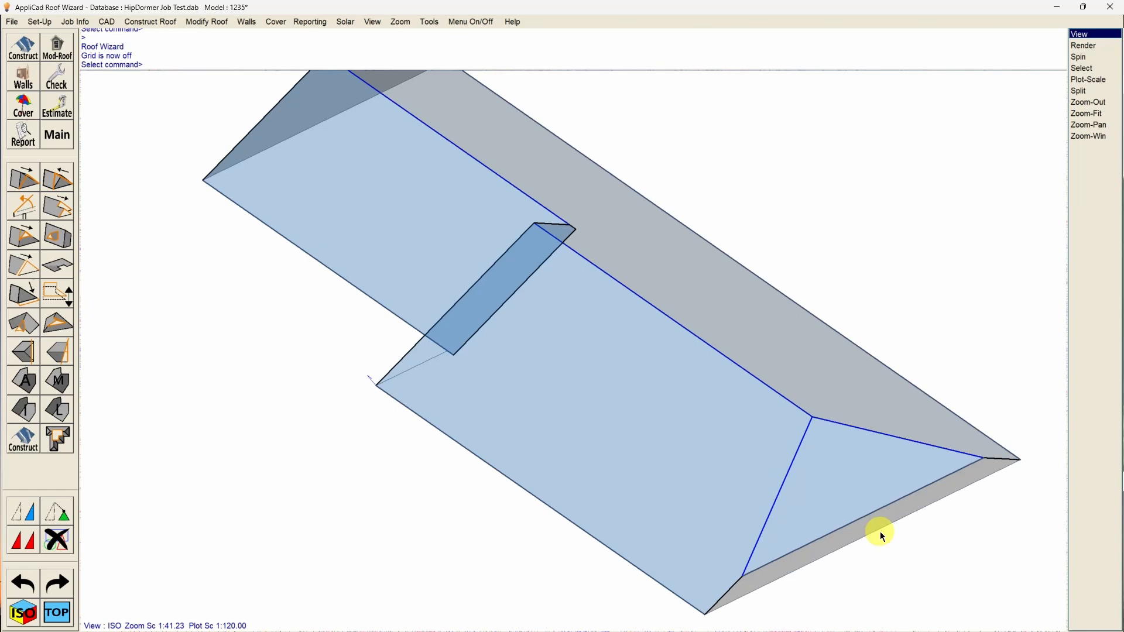
right_click(614, 472)
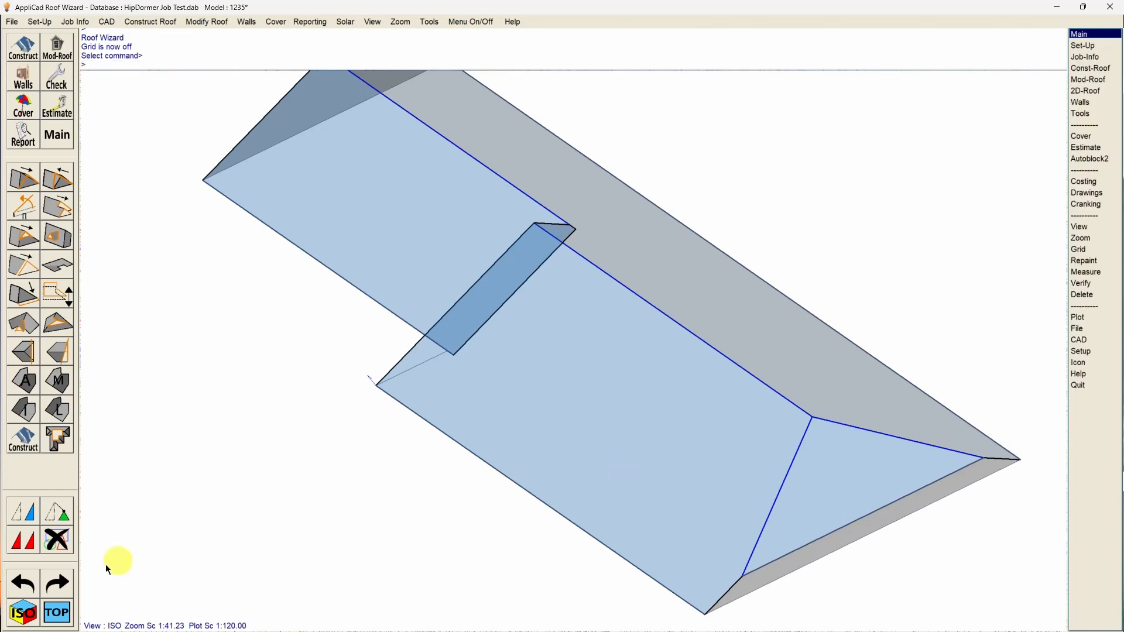
click(24, 583)
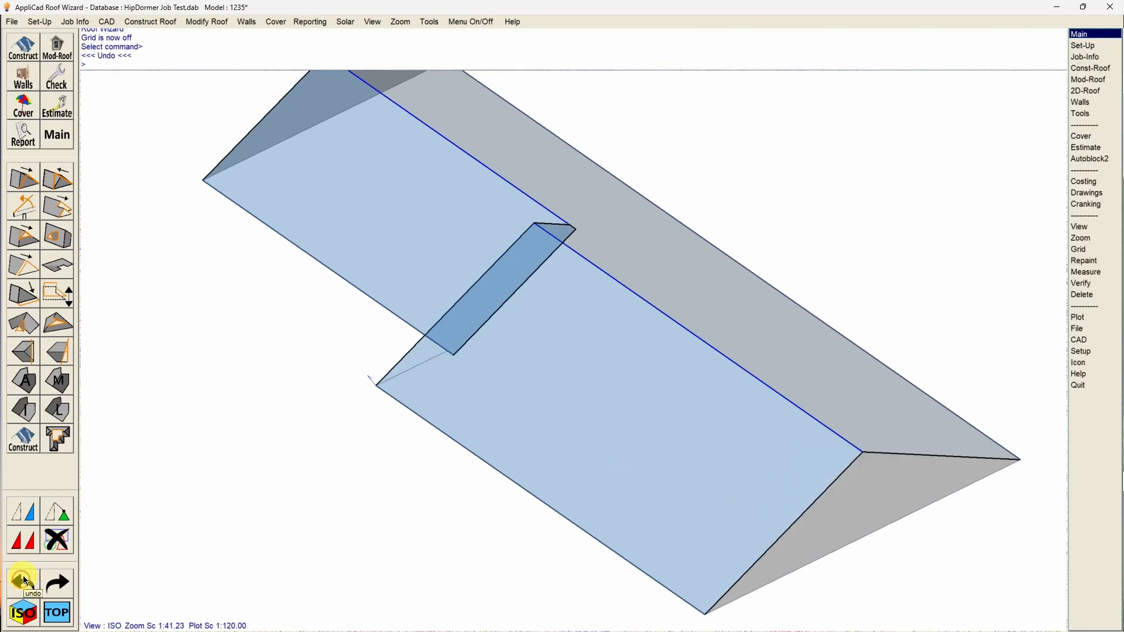
Apply Lay Back to the main ridge's outer gable with crank distance 10 and slope 12 in 12.
click(211, 22)
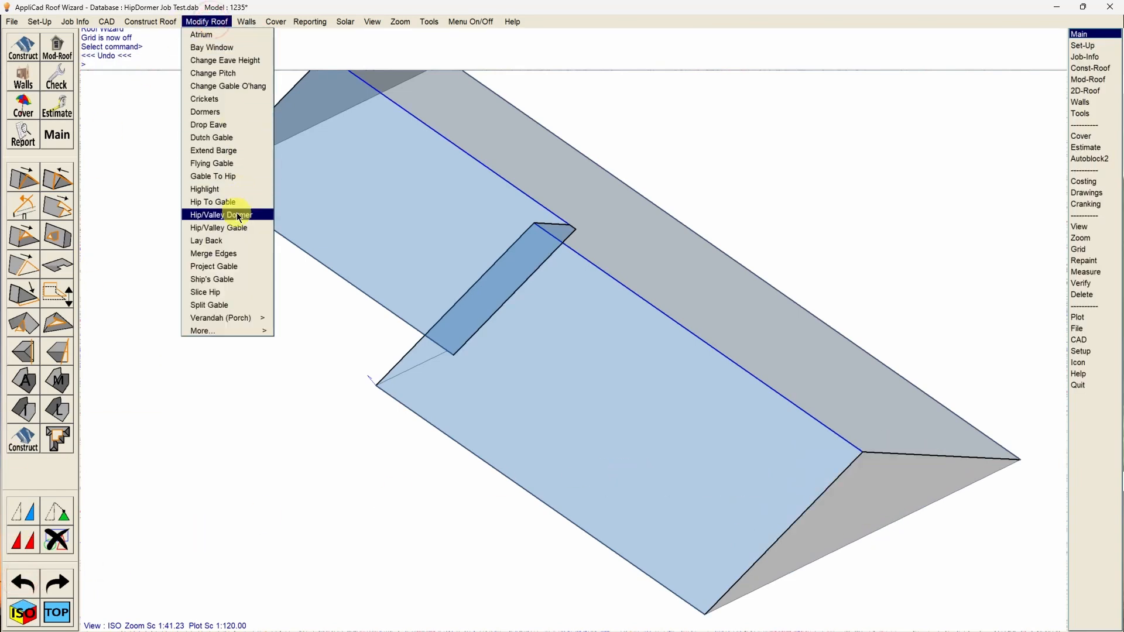
click(235, 240)
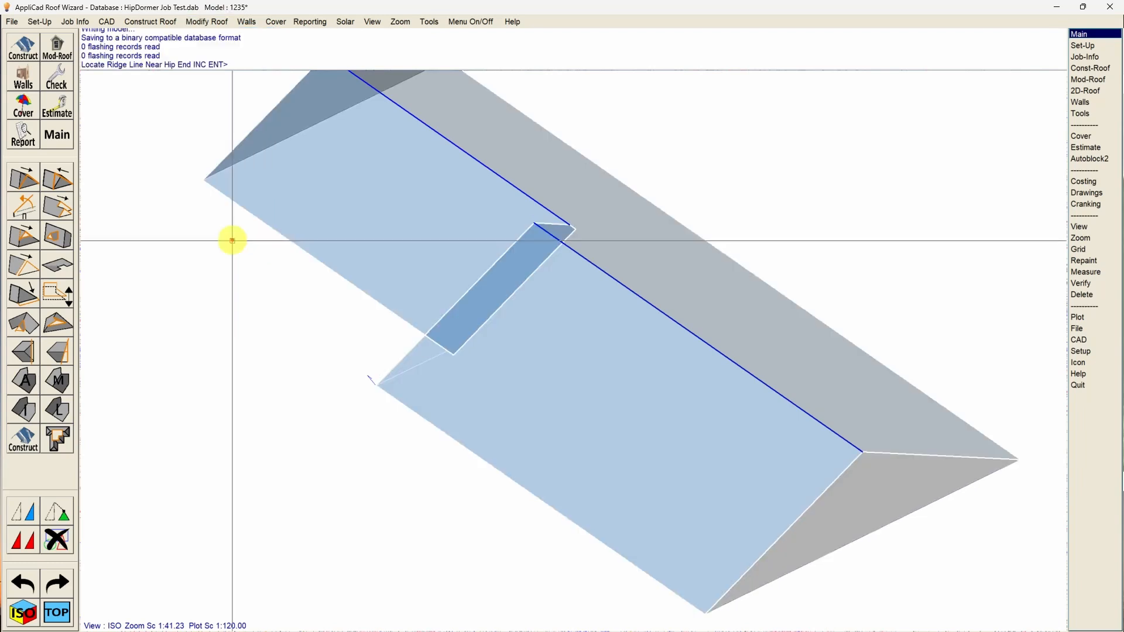
click(835, 433)
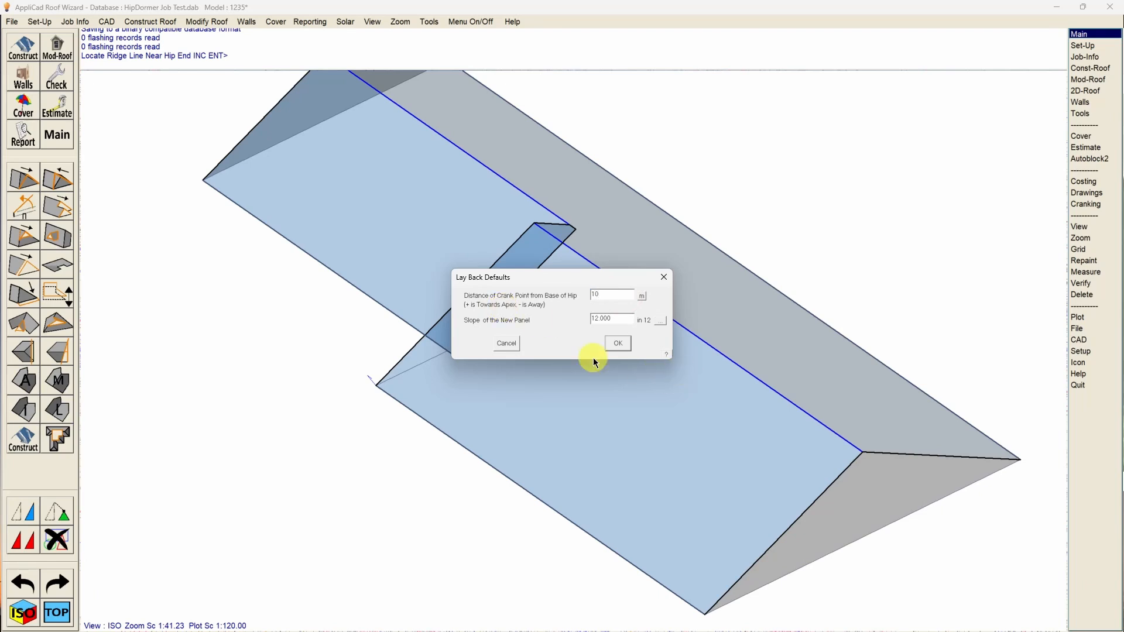
click(619, 343)
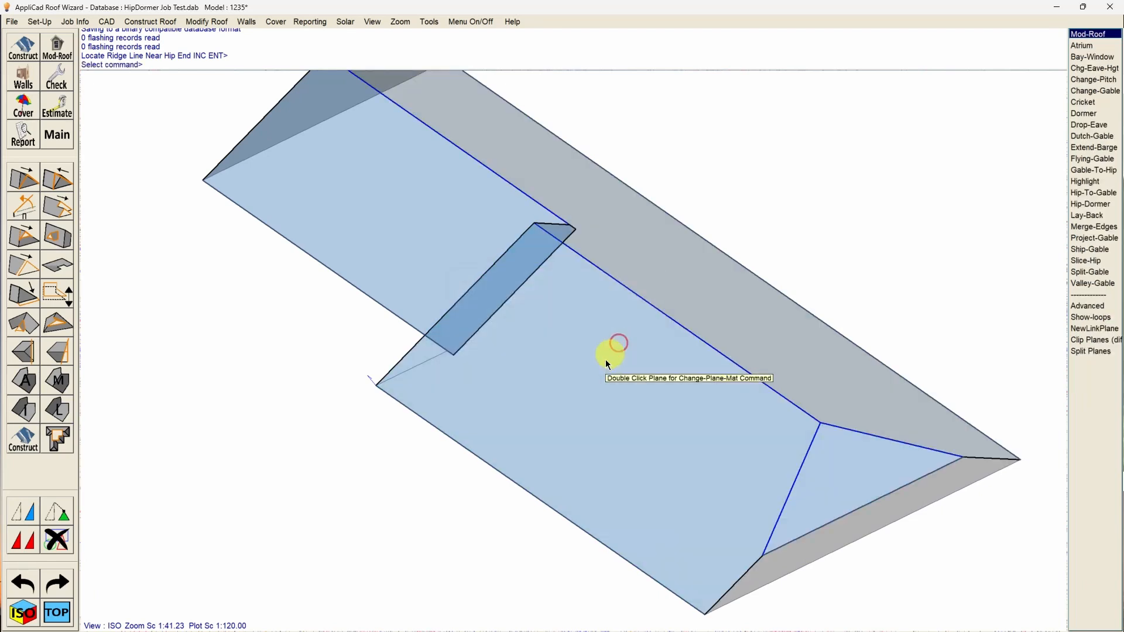
scroll(609, 446, down, 1)
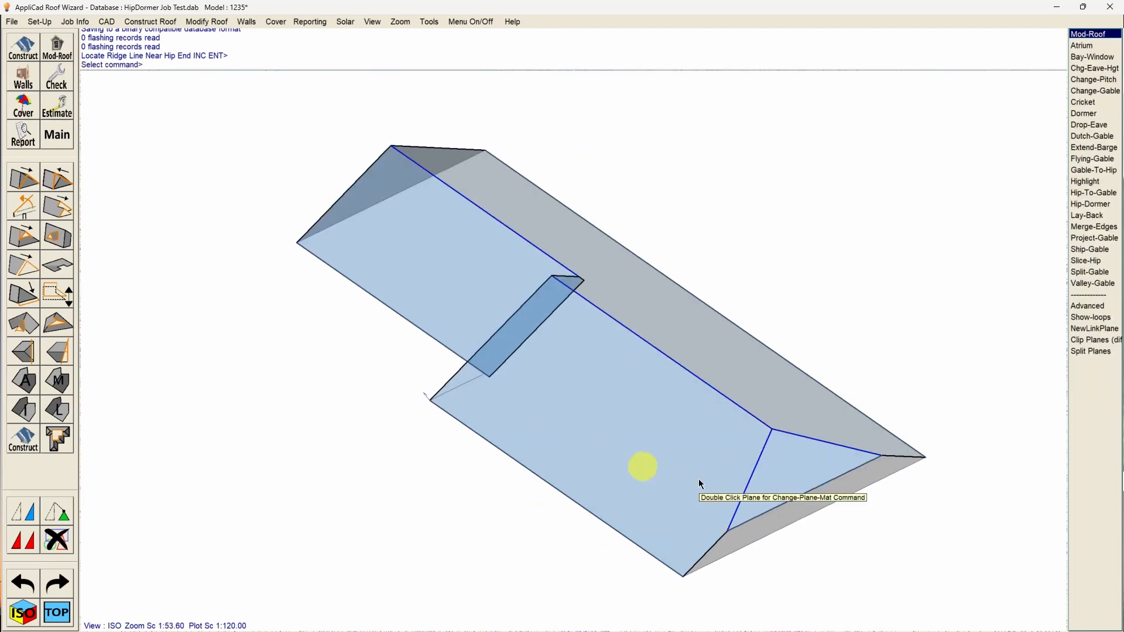
Apply Lay Back to the lower ridge's outer gable with crank distance 8 and slope 12 in 12, and view it from another angle.
click(204, 25)
click(231, 242)
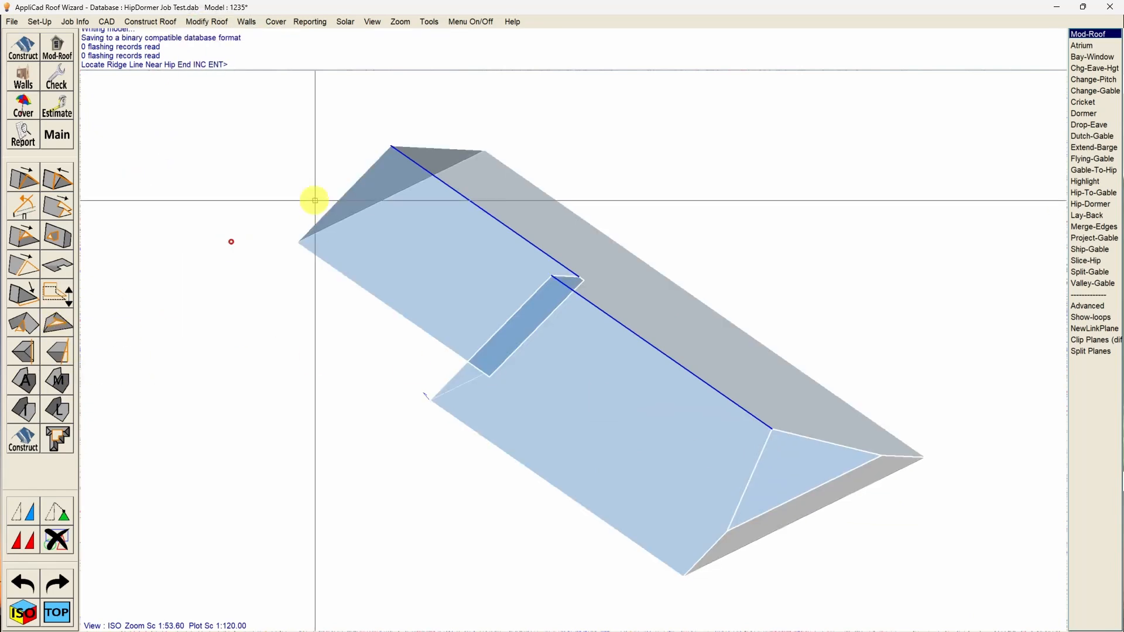
click(403, 154)
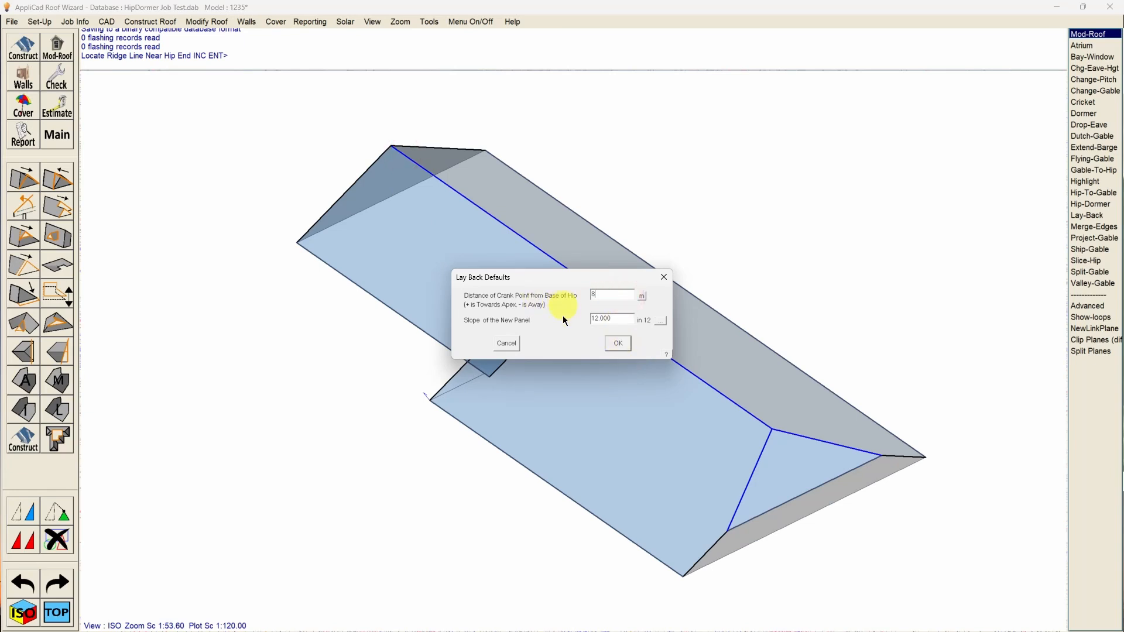
click(616, 342)
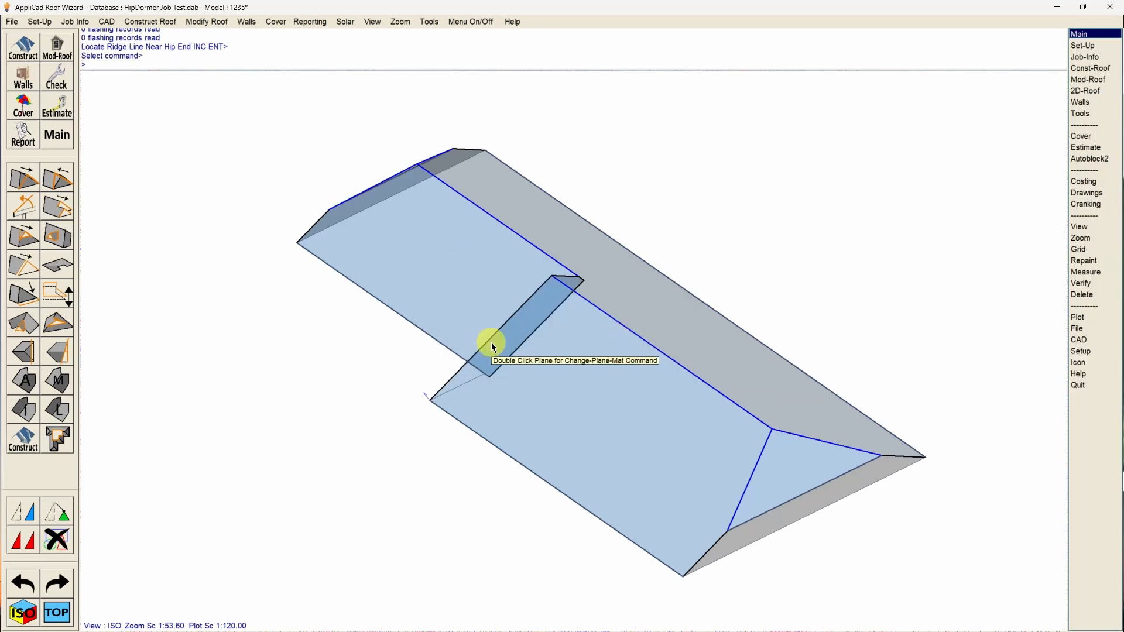
middle_drag(460, 376, 746, 347)
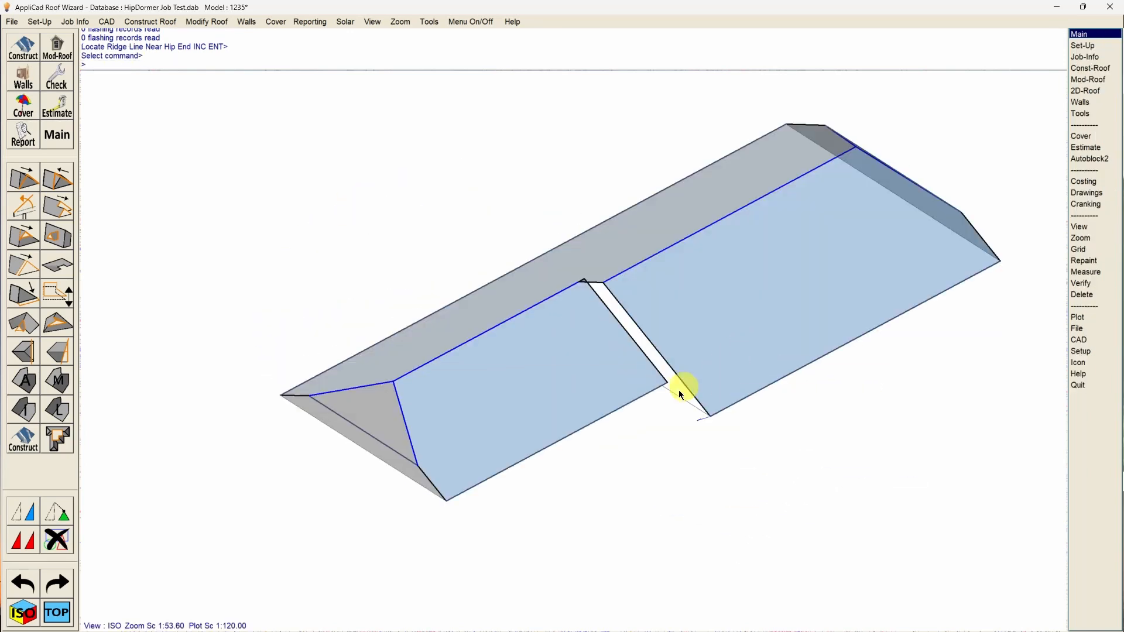
In the top view, undo both Lay Backs and redo only the one on the main ridge's outer gable.
click(59, 609)
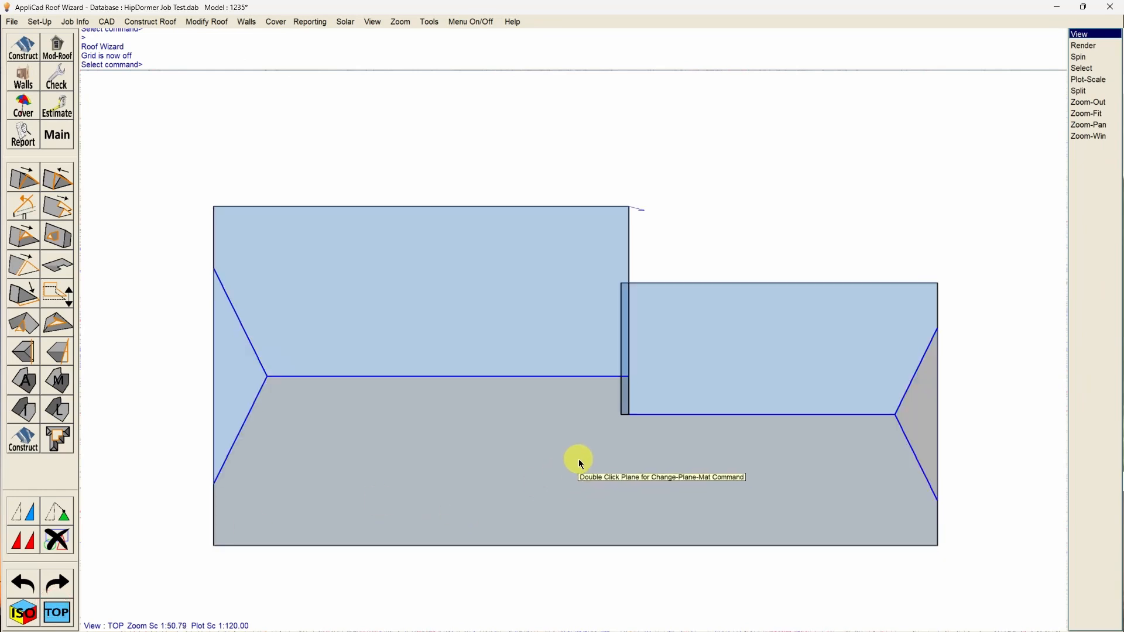
key(Escape)
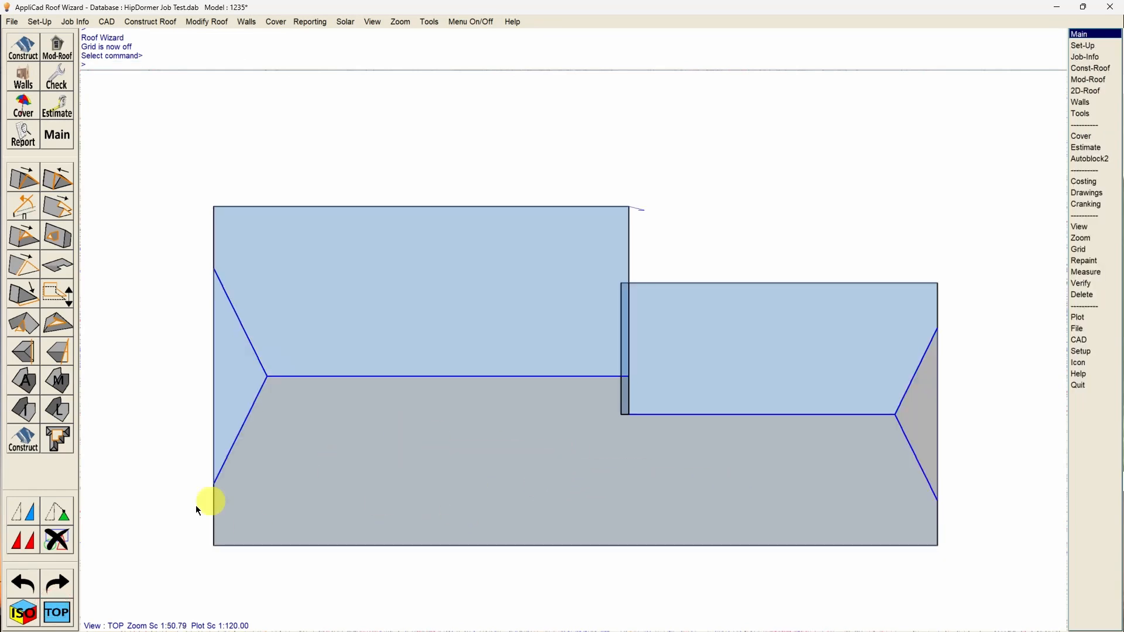
click(30, 585)
click(25, 584)
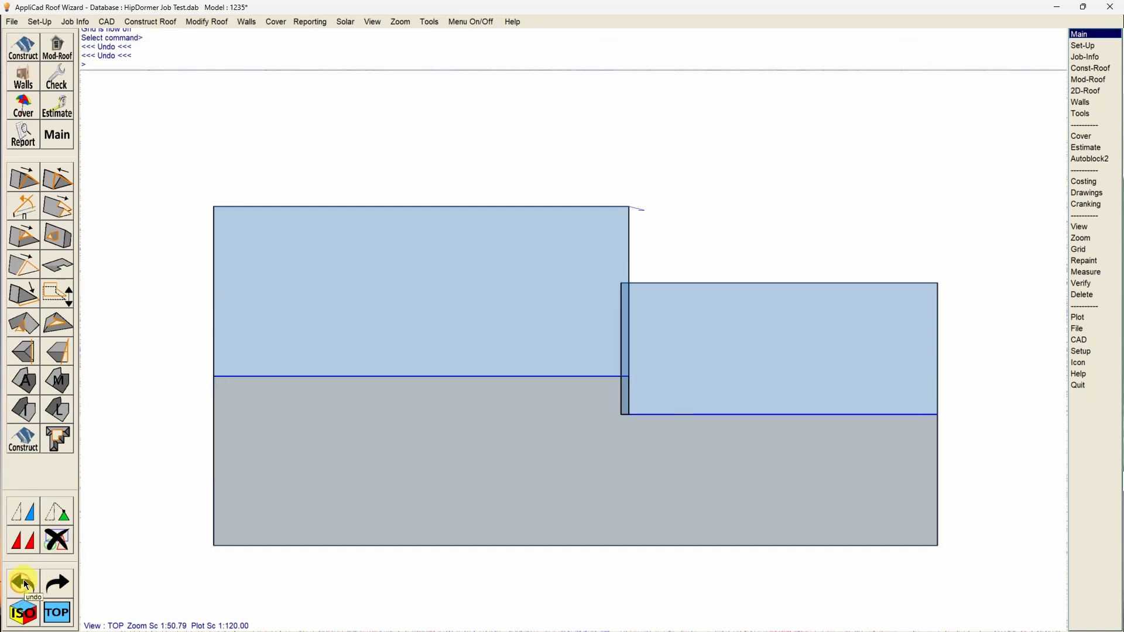
click(58, 584)
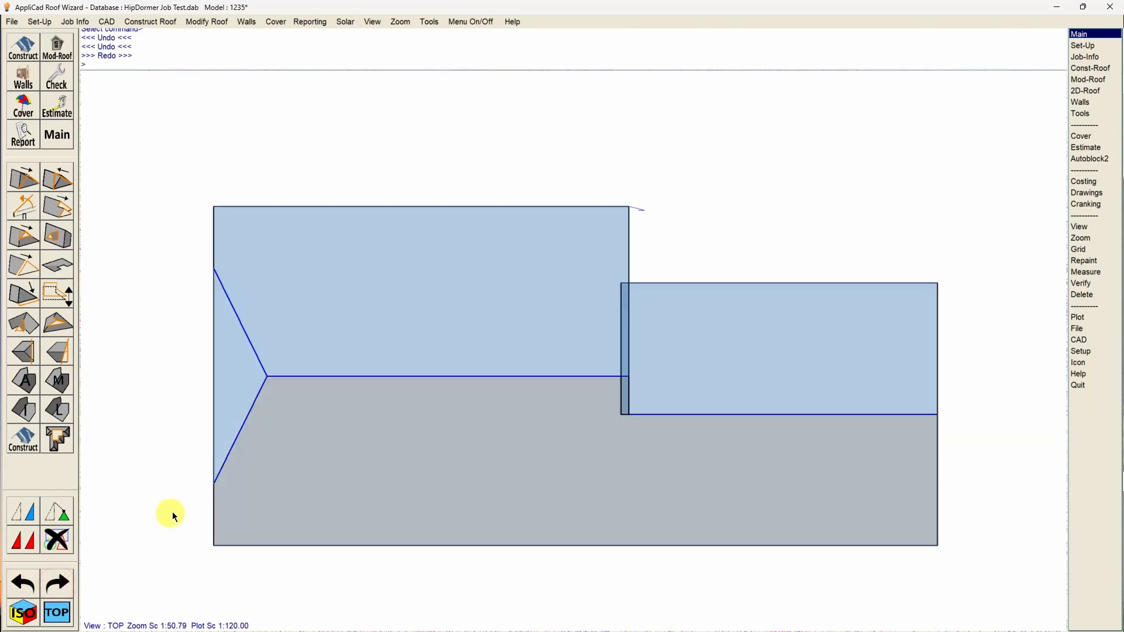